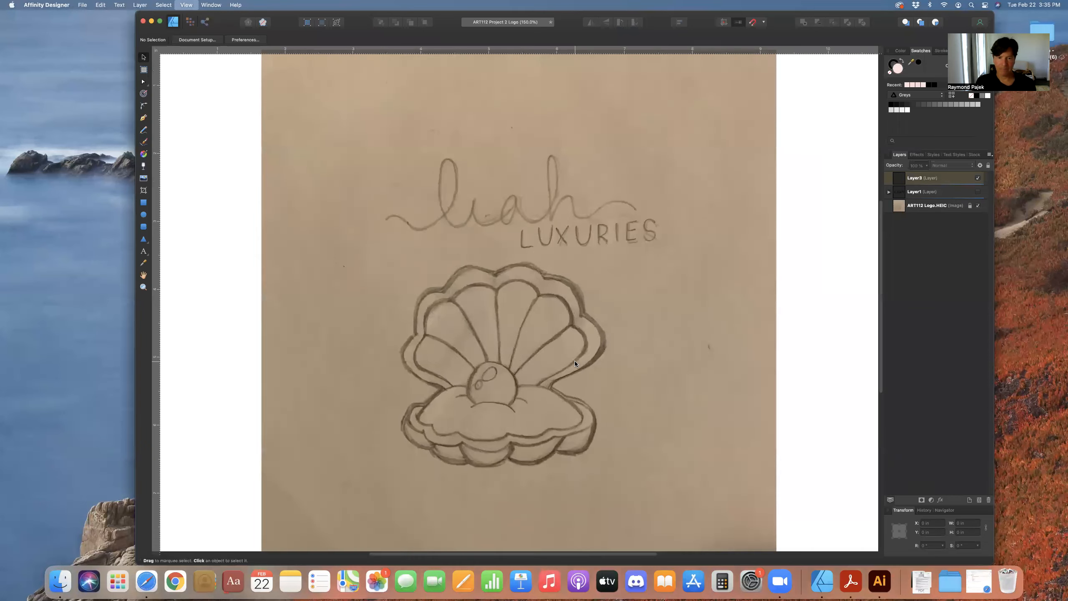
- Trace the shell's inner segment just right of the center line as a closed curve with the Pen tool
drag(312, 453, 357, 382)
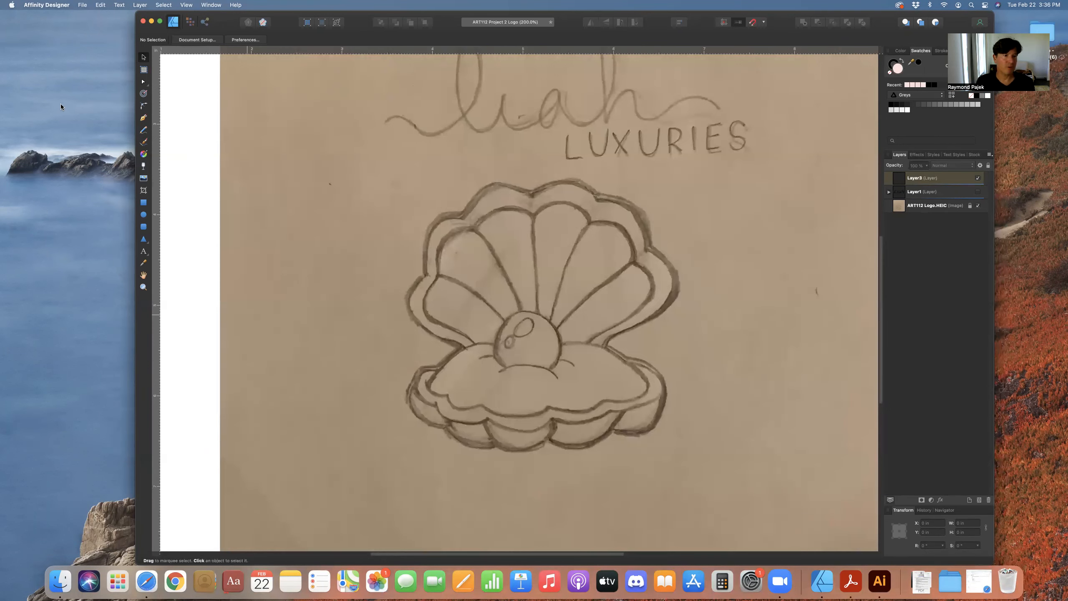
click(143, 118)
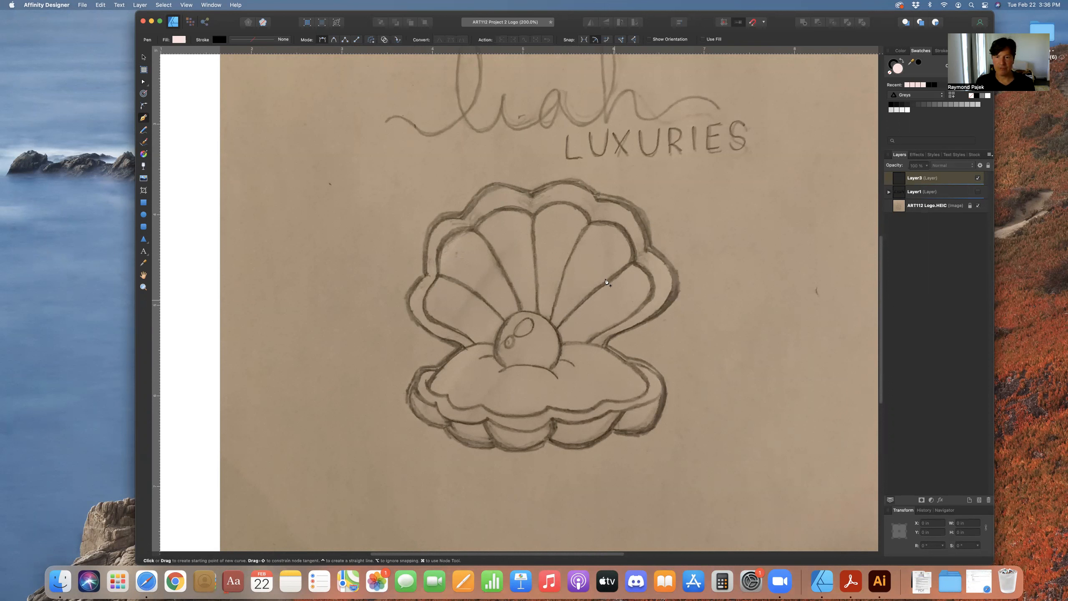
click(549, 326)
click(574, 249)
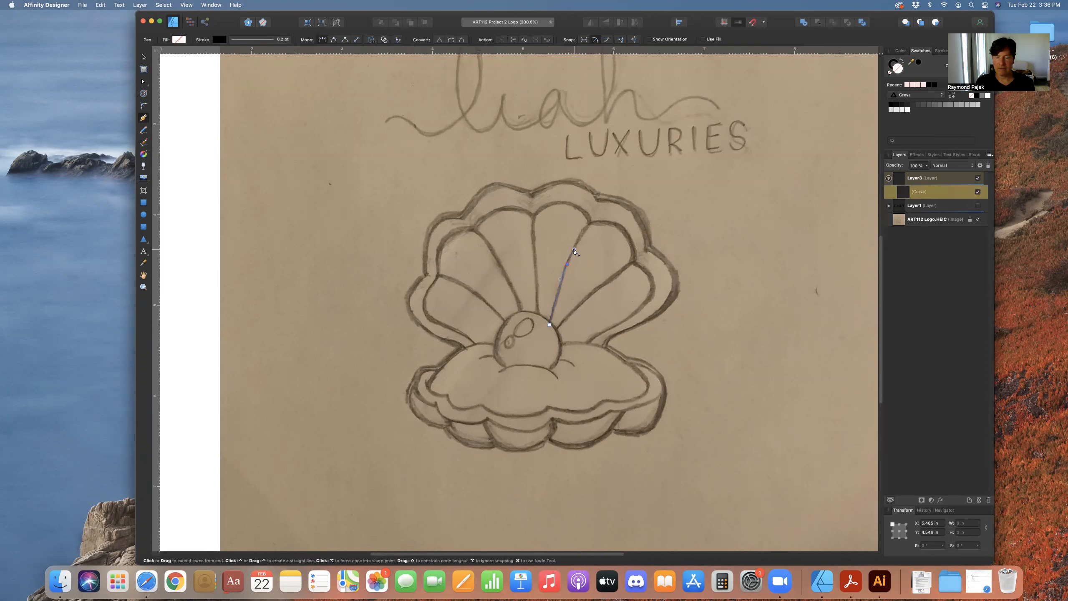
click(591, 224)
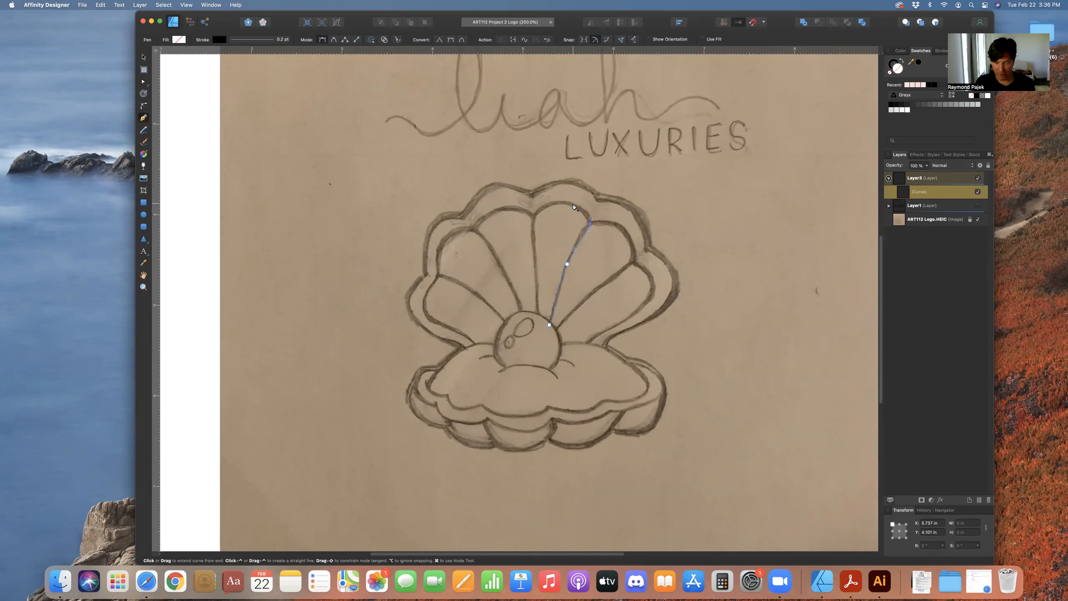
key(super+equal)
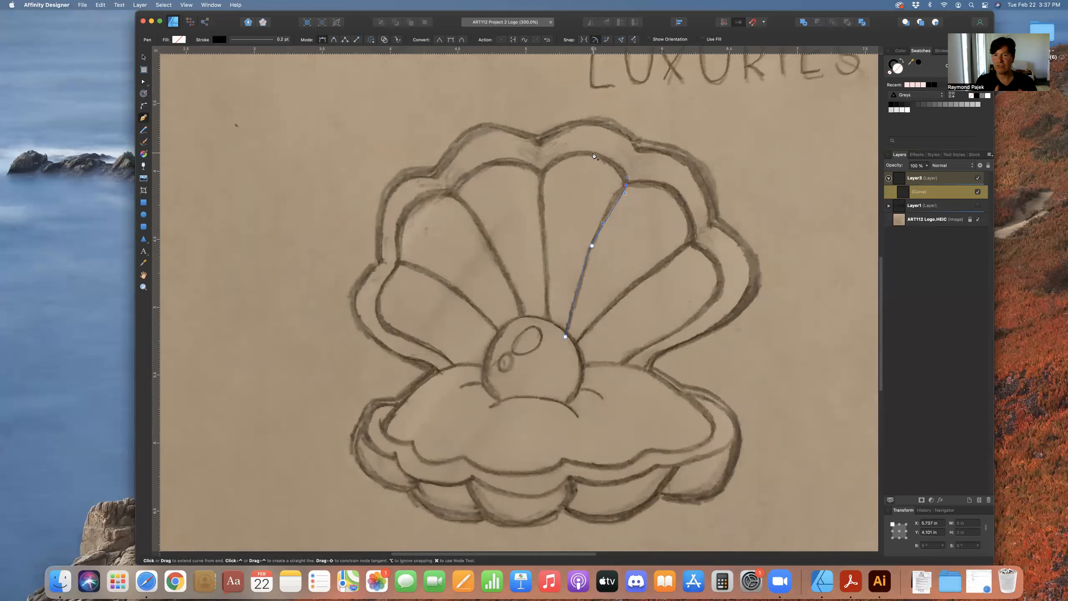
drag(593, 154, 564, 151)
click(542, 173)
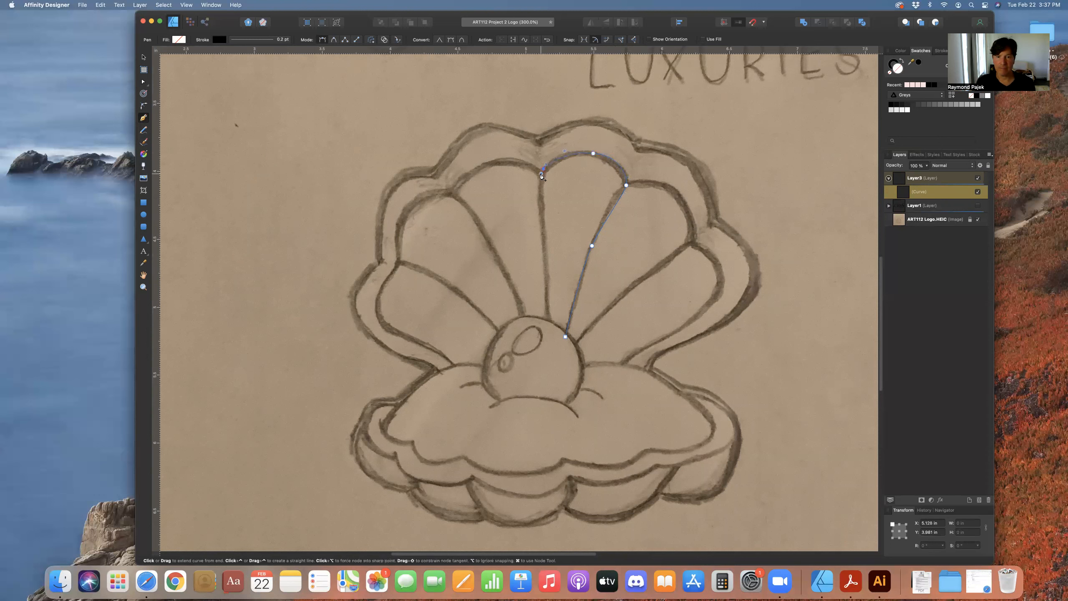
drag(544, 231, 547, 240)
drag(548, 302, 548, 309)
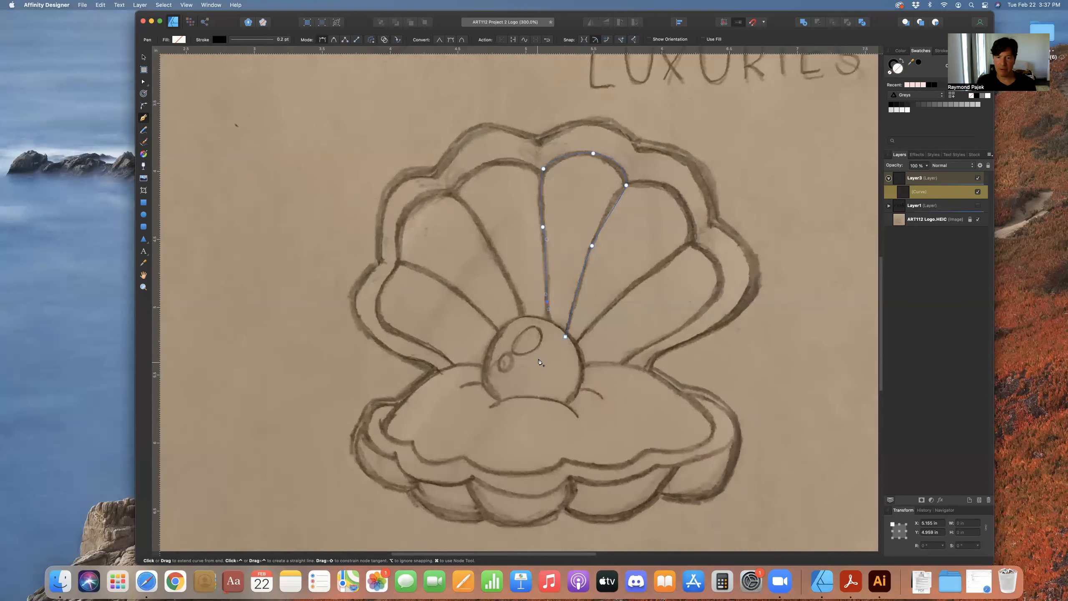
click(552, 330)
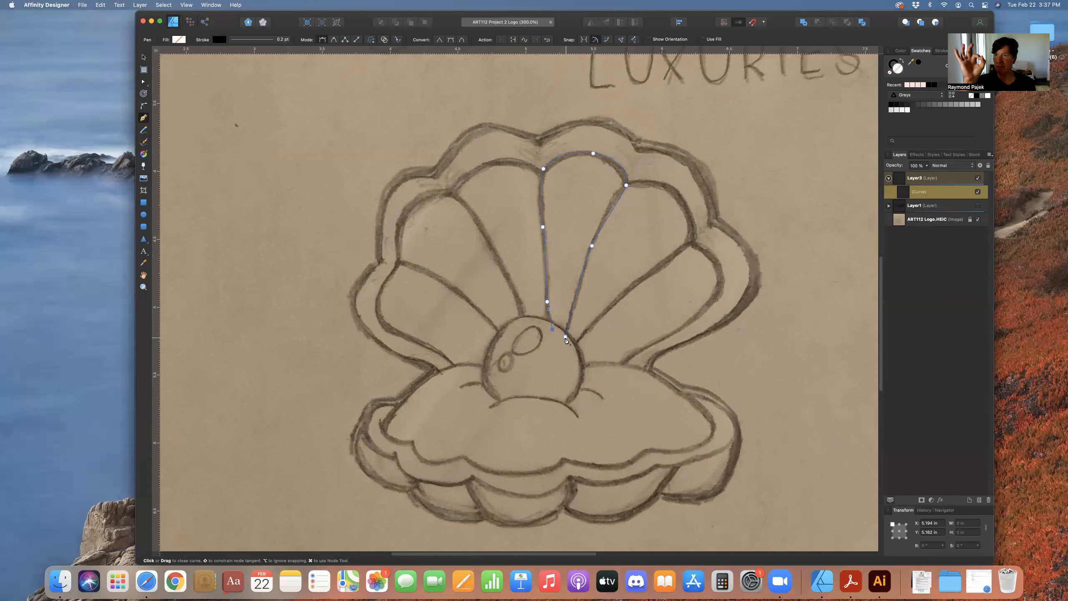
click(566, 339)
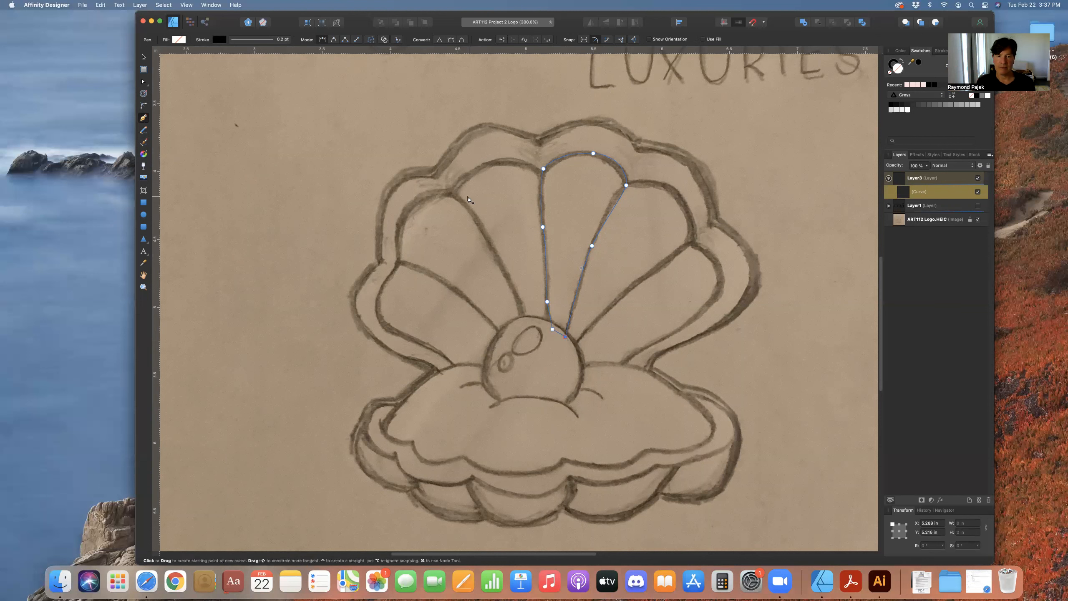
- Trace the neighbouring segment just left of the shell's center line as a closed curve, roughly overlapping the sketch lines
click(523, 323)
drag(520, 303, 518, 295)
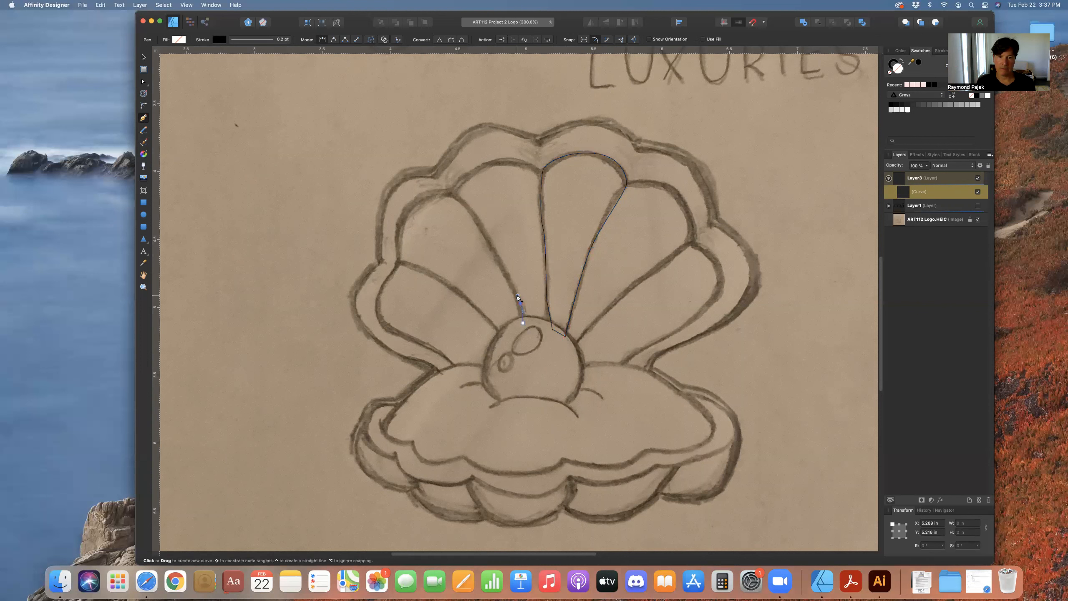
drag(488, 240, 486, 231)
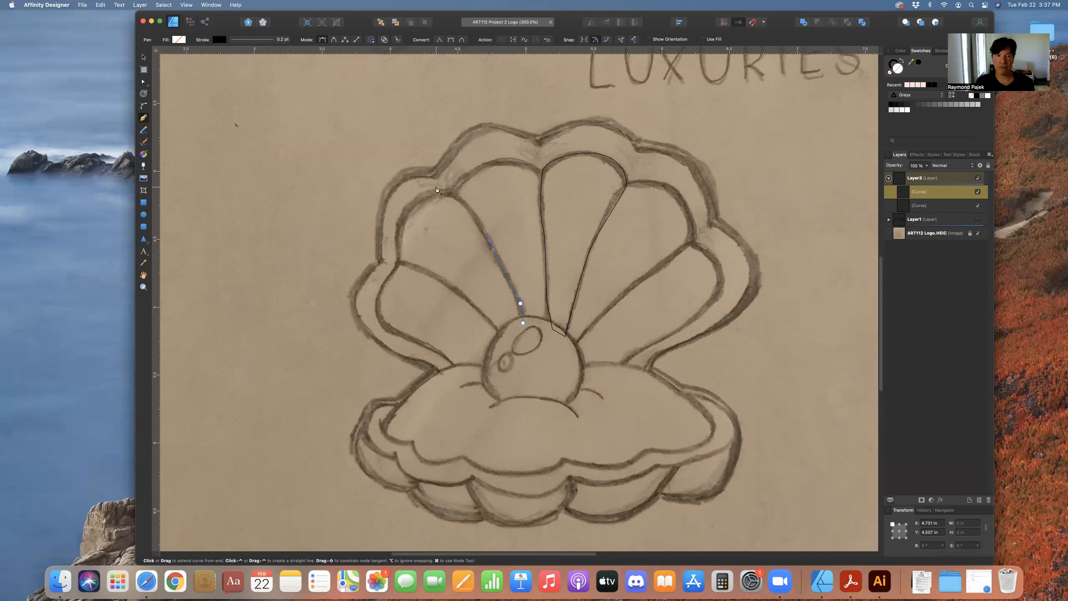
drag(438, 189, 420, 188)
click(491, 155)
click(540, 161)
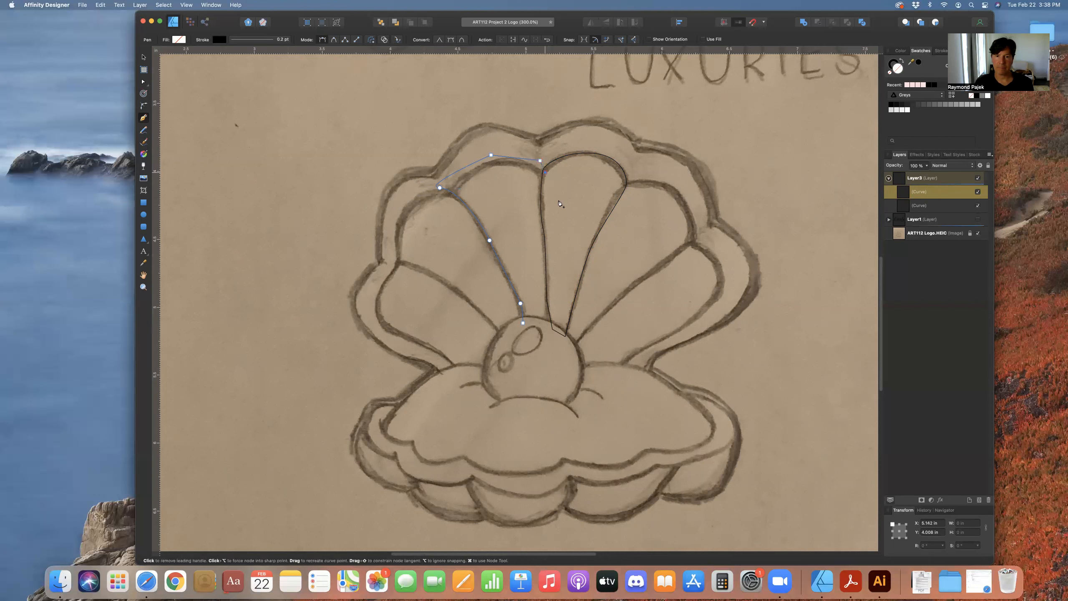
click(550, 238)
click(551, 301)
click(553, 335)
click(524, 324)
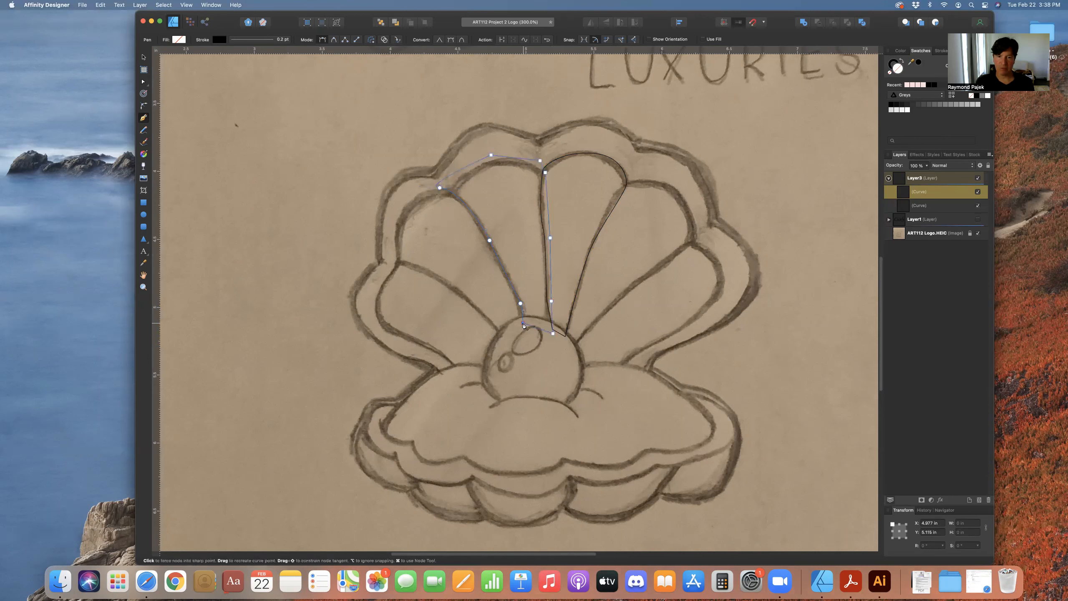
click(143, 56)
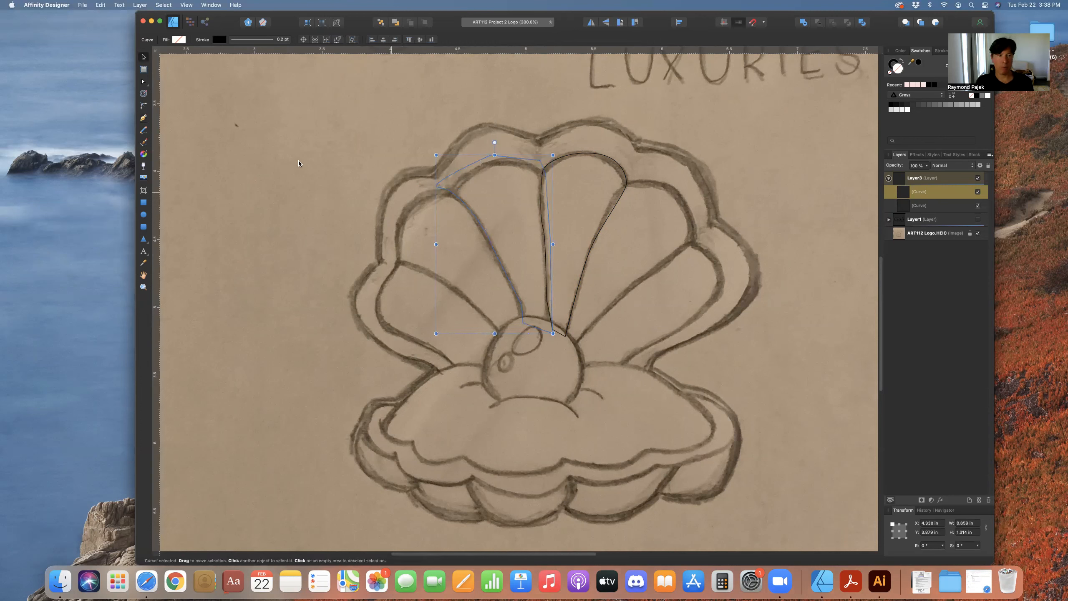
- Trace the upper-left shell segment as a closed Pen tool curve, starting and ending at the pearl's edge
click(143, 118)
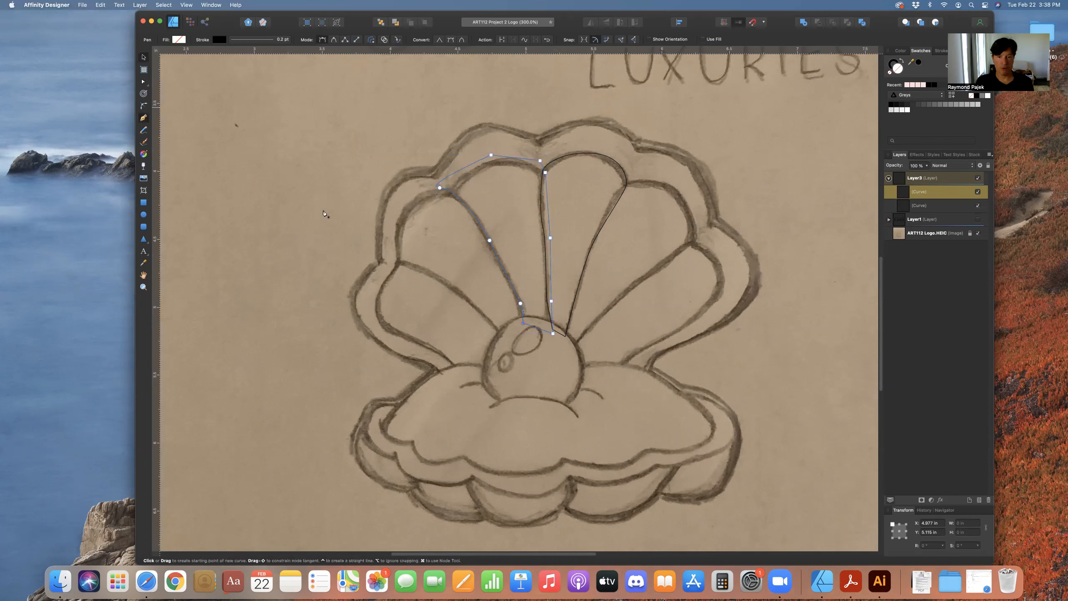
click(504, 340)
drag(452, 288, 396, 205)
click(391, 263)
click(427, 186)
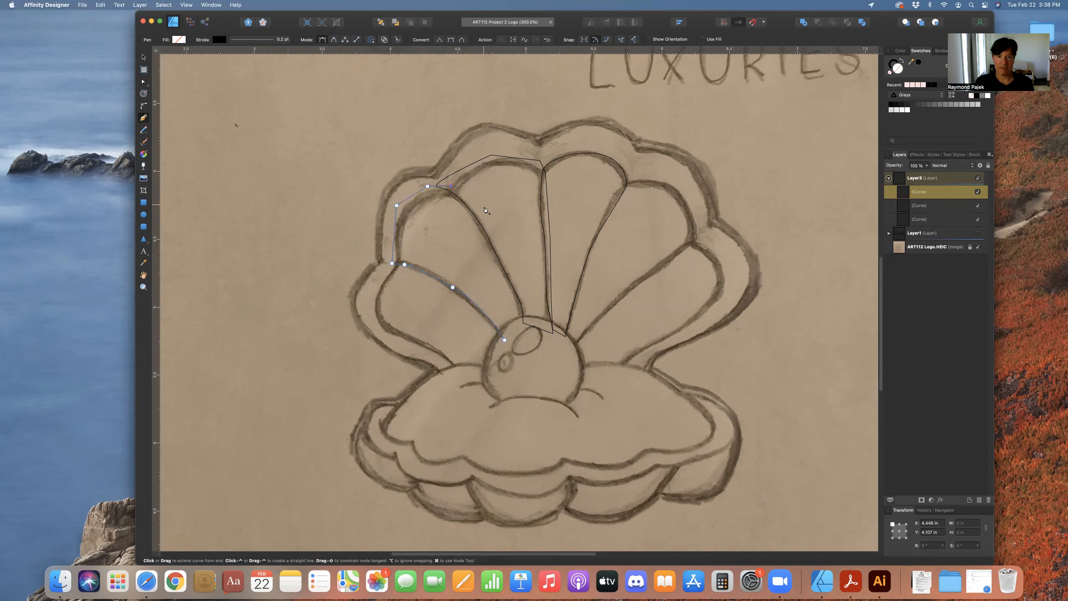
click(498, 244)
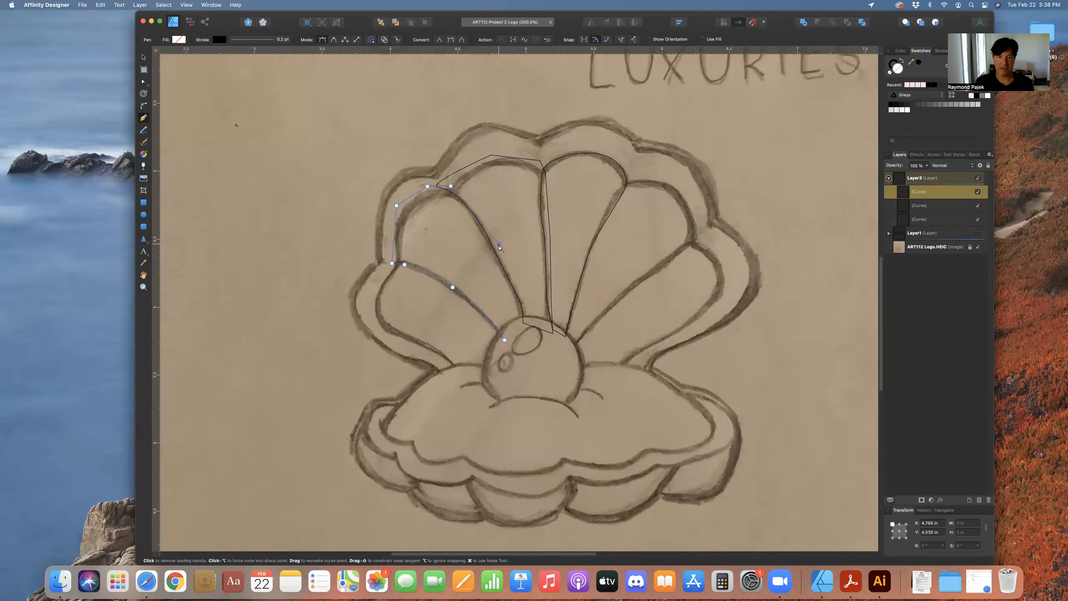
click(526, 315)
click(506, 342)
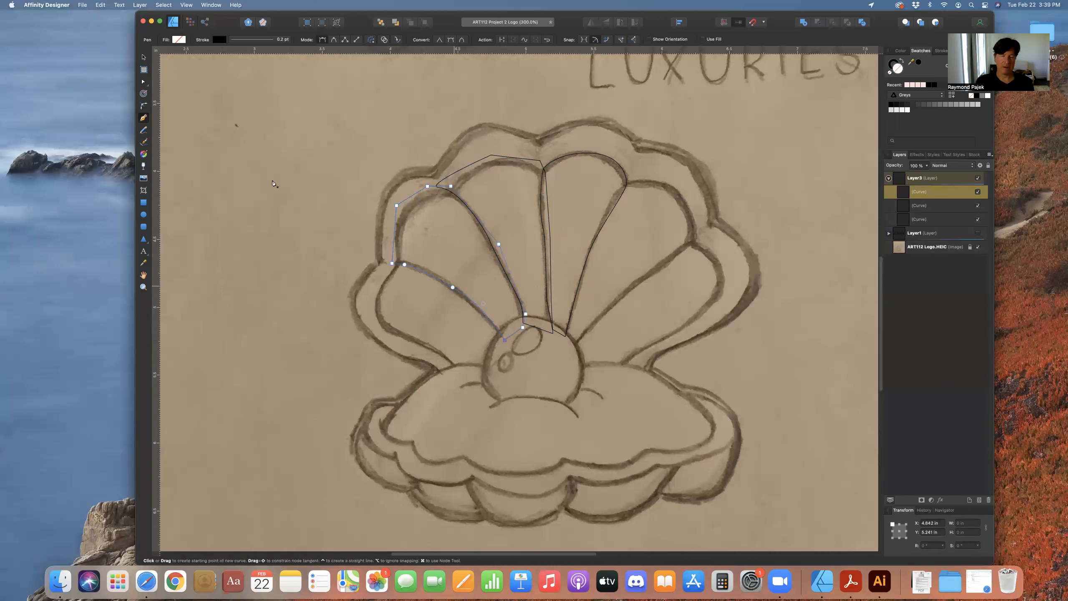
click(143, 57)
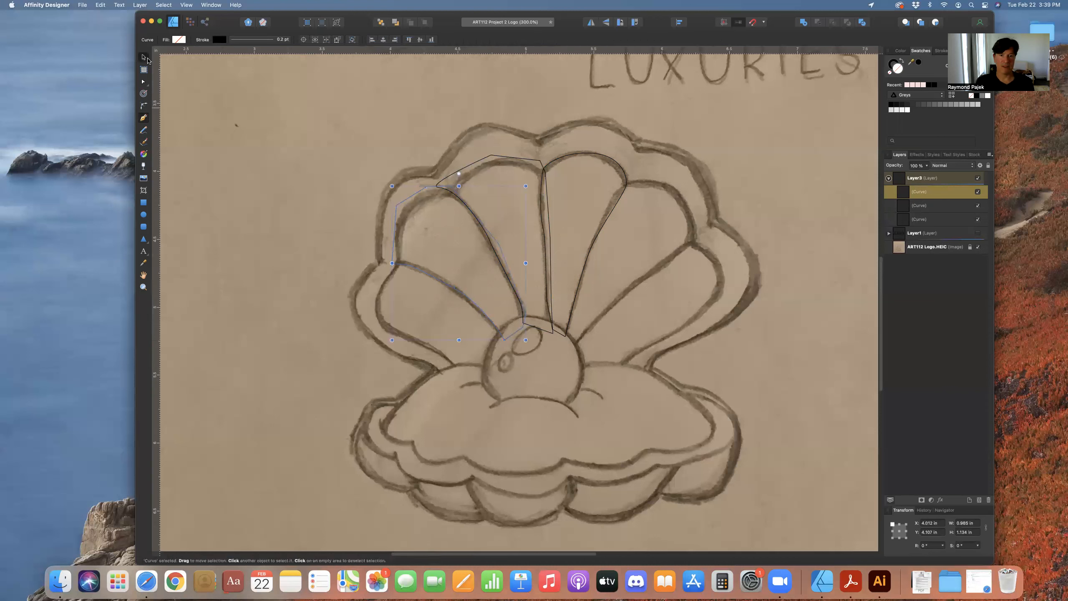
- Select all three traced shell segments together and remove their black stroke
click(310, 146)
drag(356, 168, 603, 279)
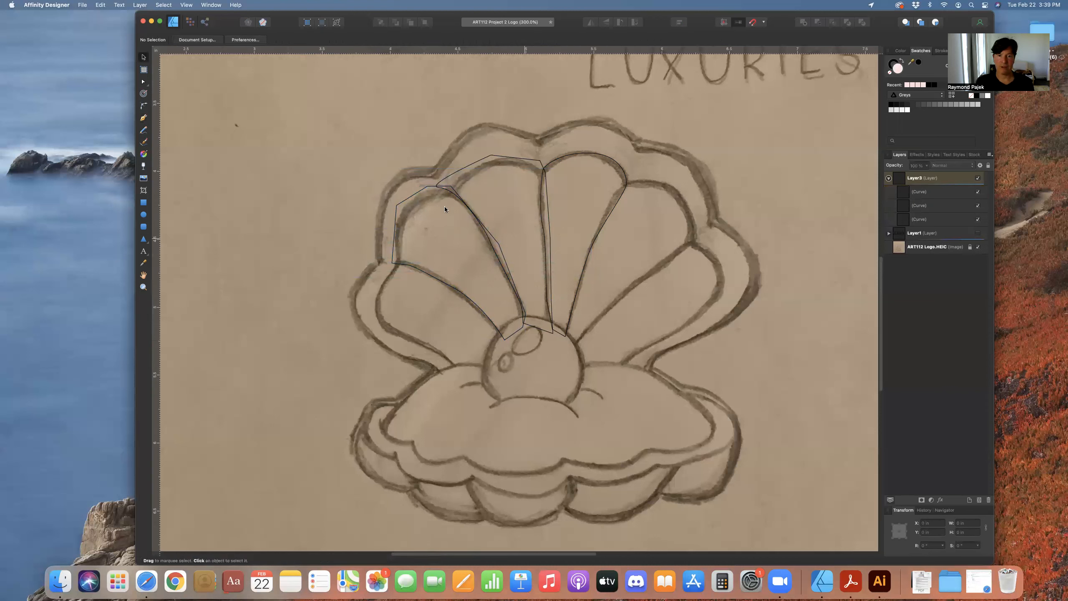
drag(357, 135, 531, 275)
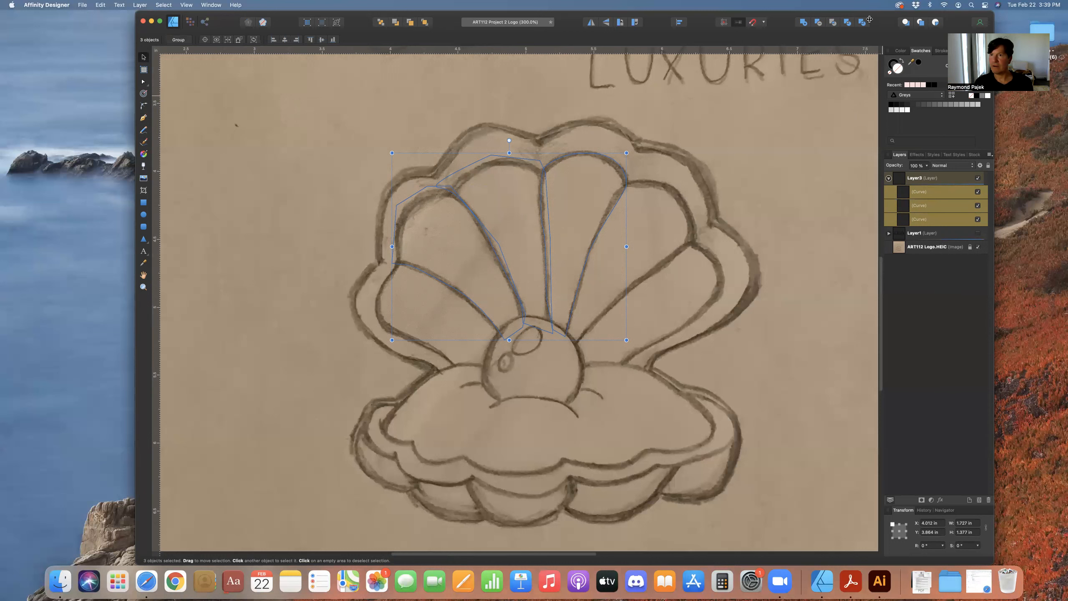
drag(875, 19, 869, 19)
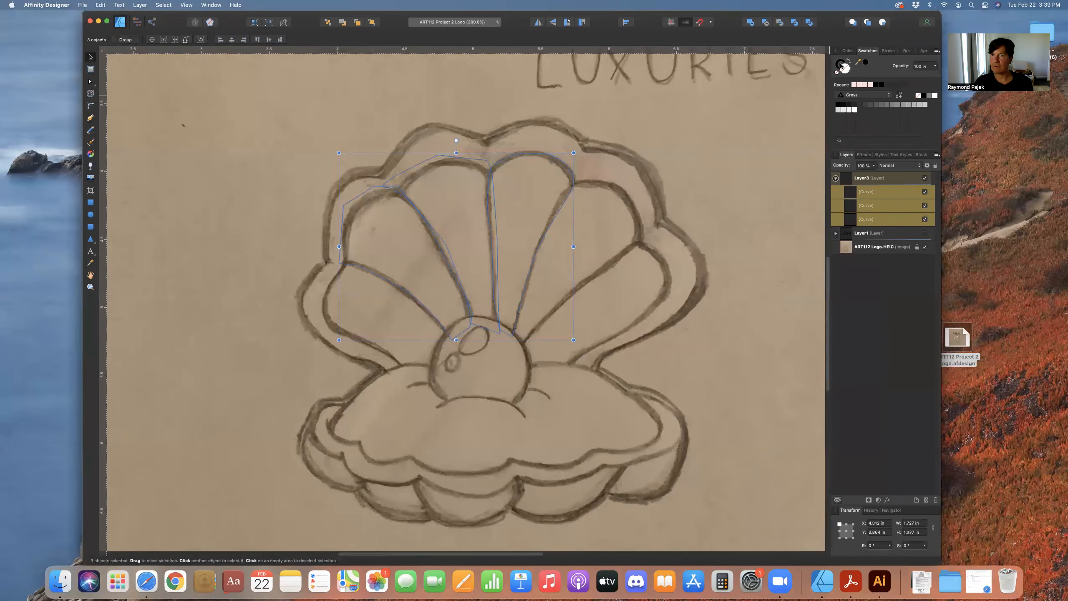
click(837, 67)
click(837, 72)
click(847, 70)
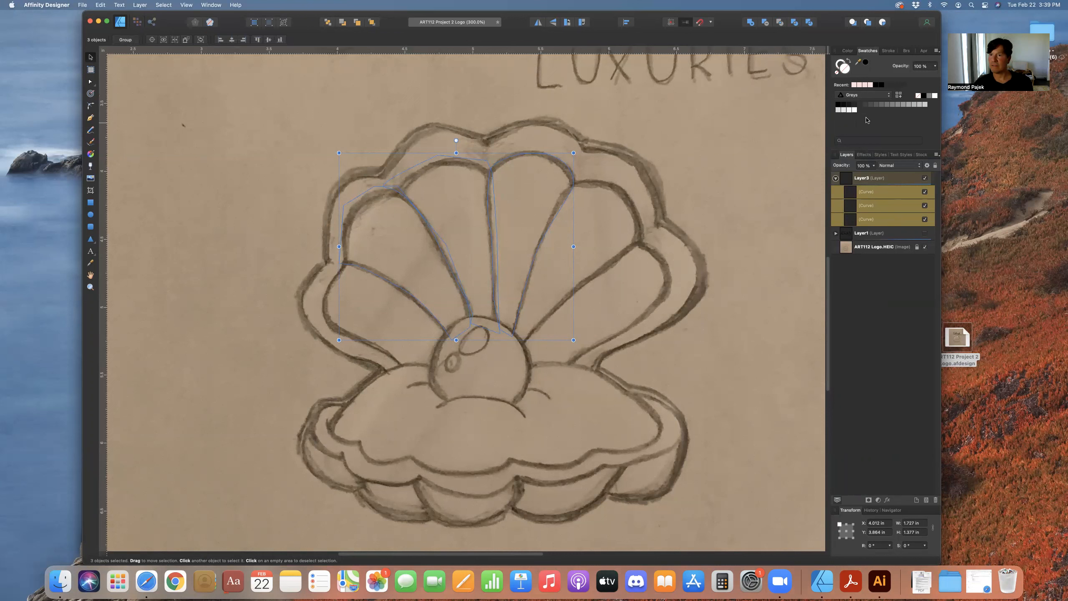
- Fill the three selected shell segments with a medium-light grey from the Greys palette, and deselect them
click(892, 105)
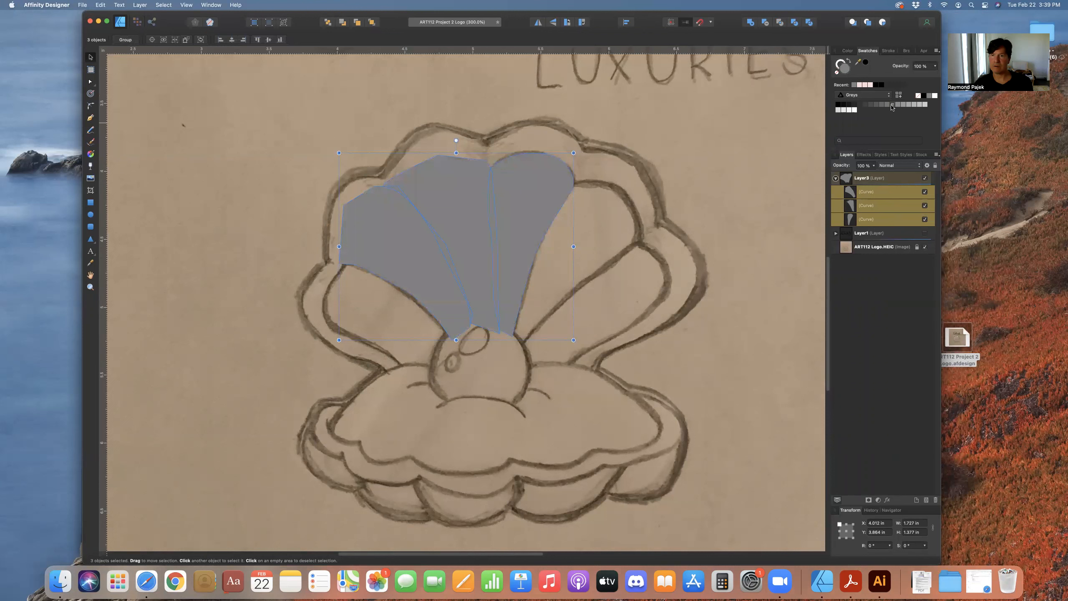
click(898, 105)
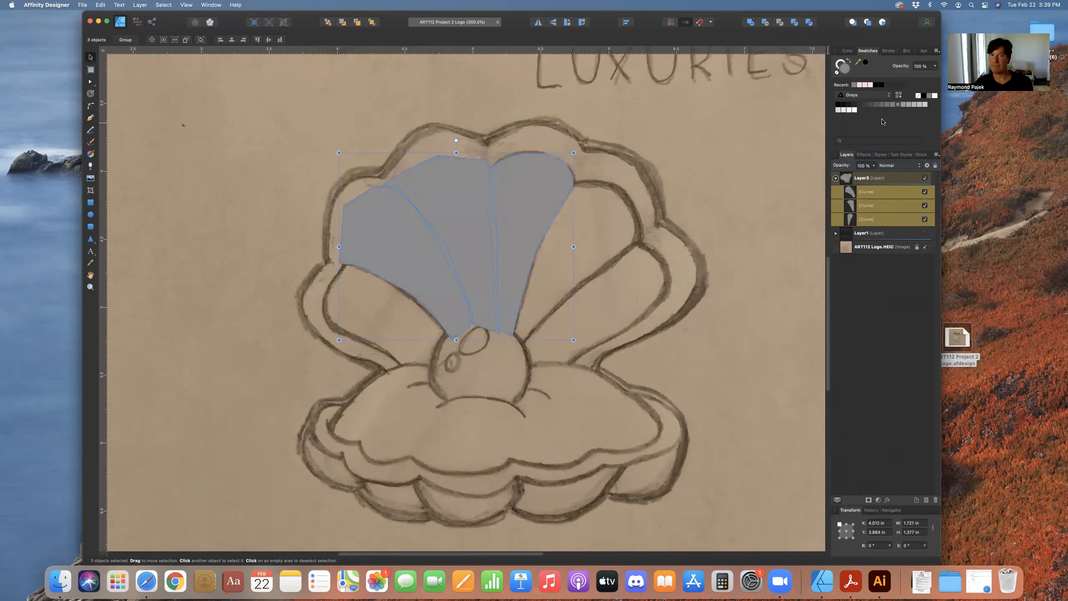
click(909, 105)
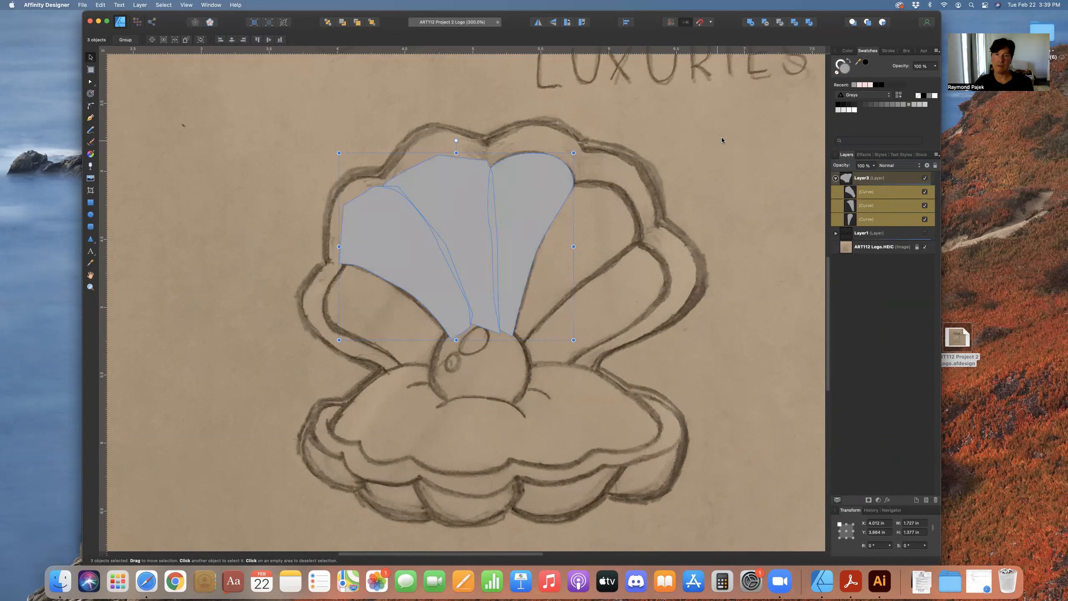
click(703, 148)
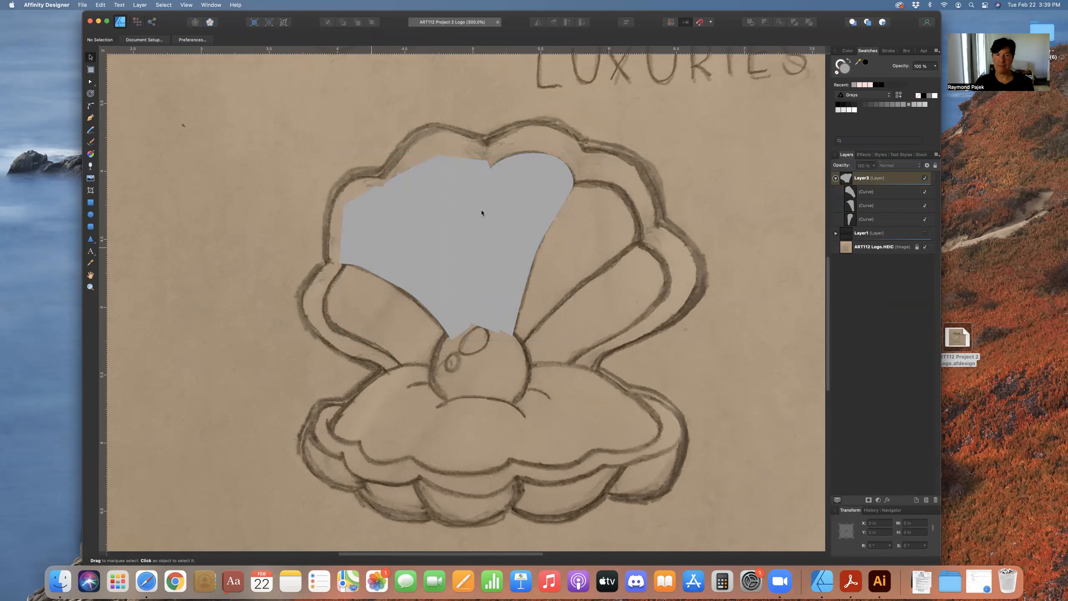
- Fill the middle one of the three shell segments with a lighter grey from the Greys palette
click(454, 214)
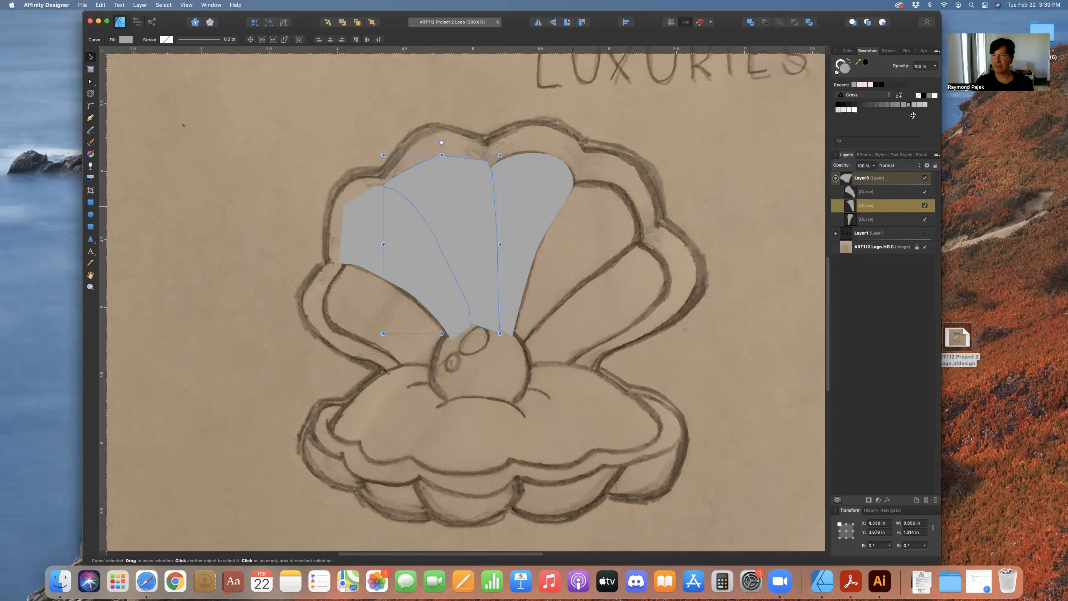
click(920, 104)
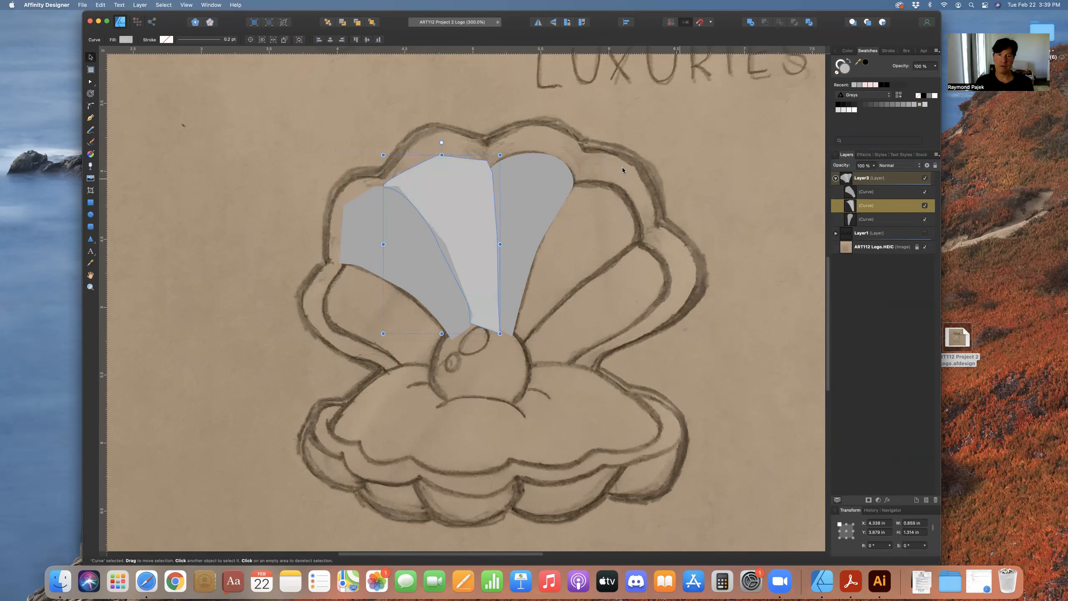
click(696, 158)
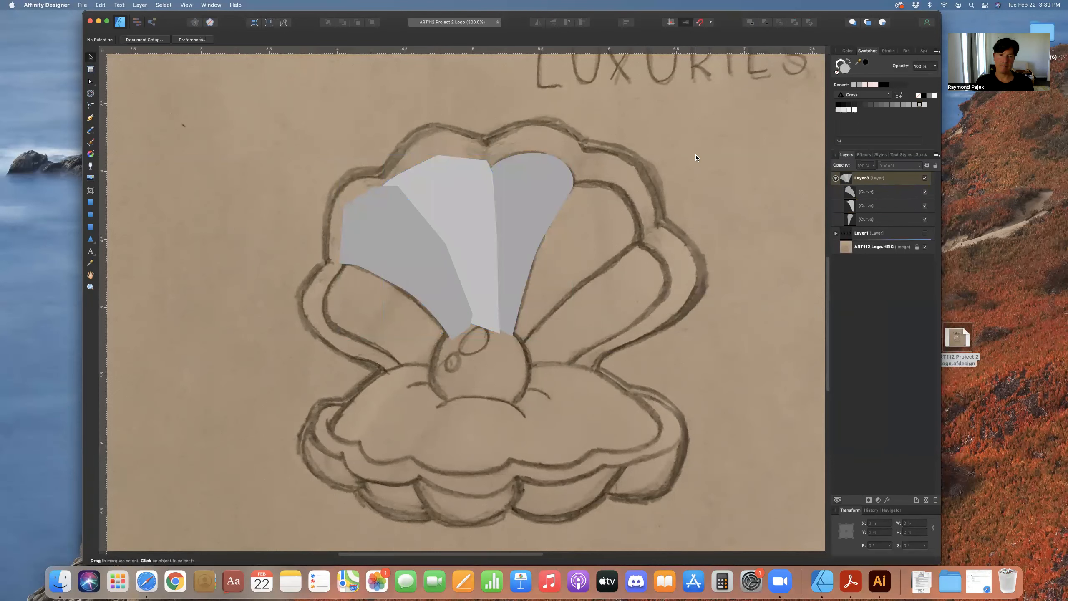
- Fill the leftmost traced shell segment with a slightly darker grey than the other two, and deselect it
click(392, 243)
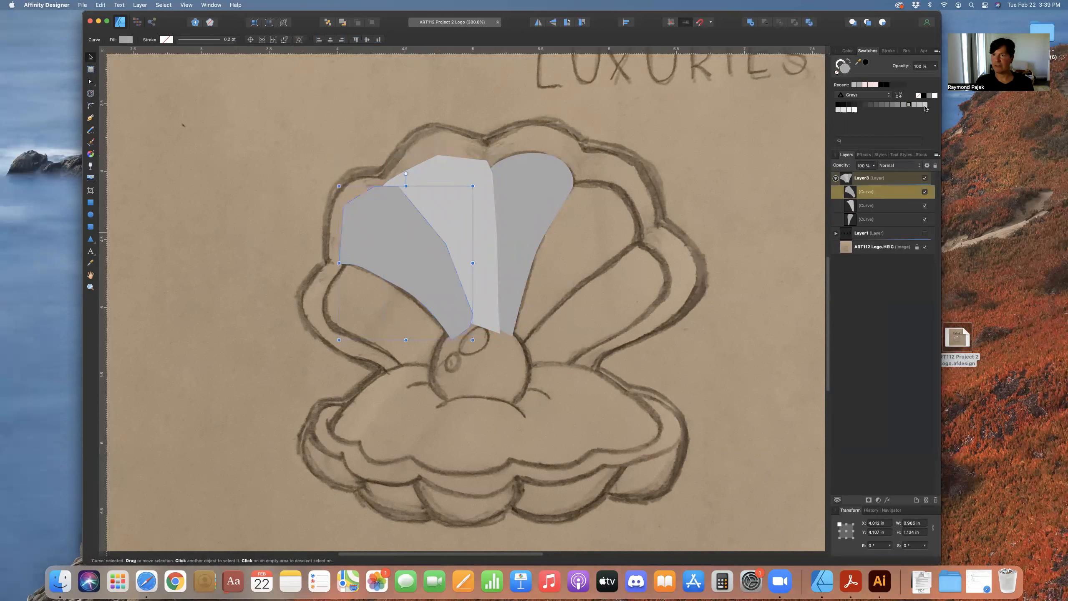
click(897, 105)
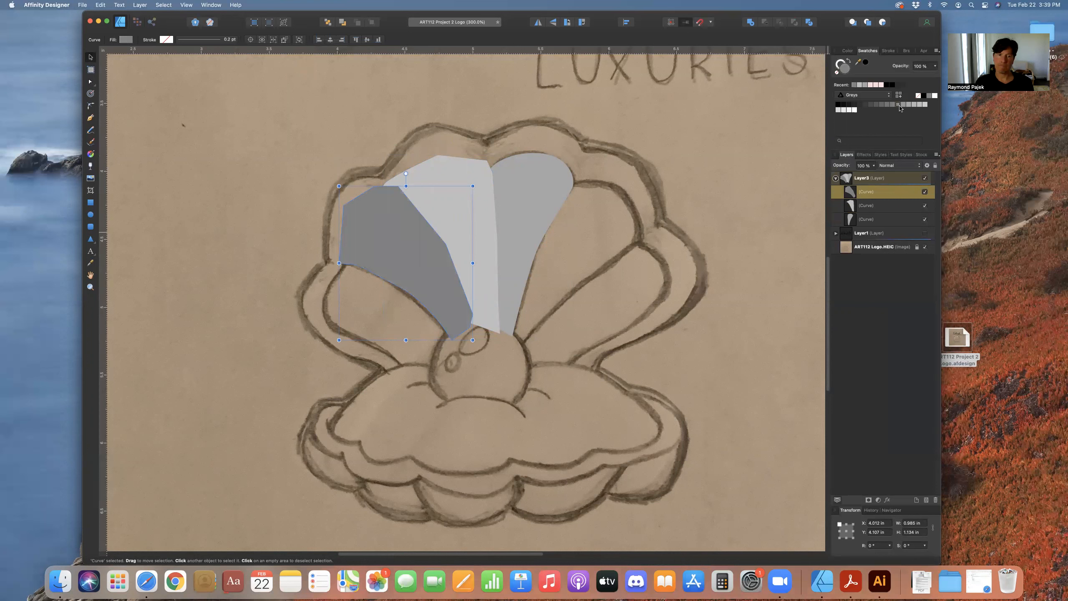
click(903, 104)
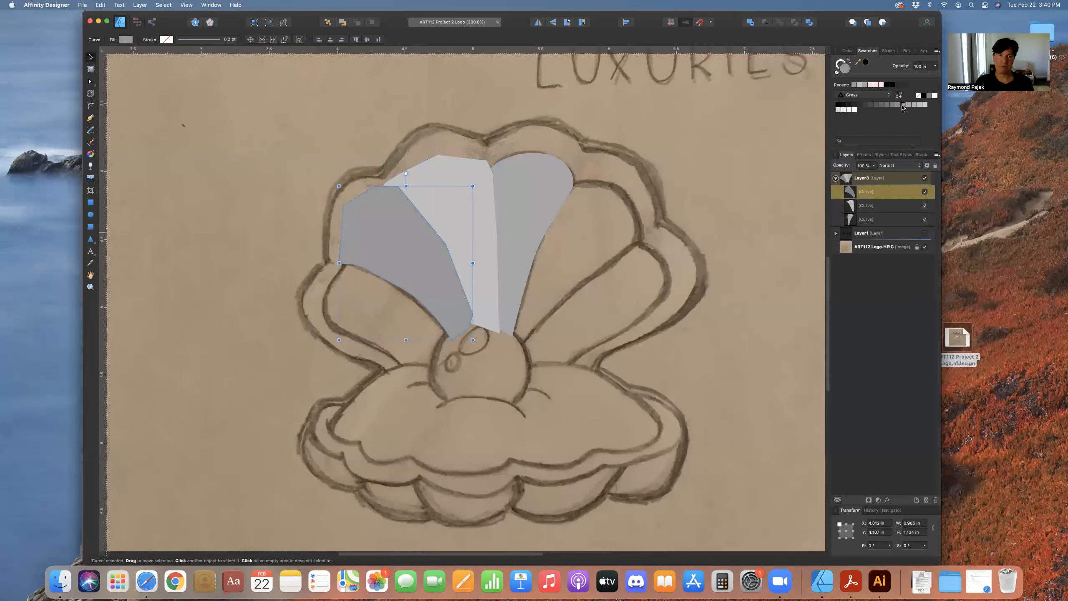
click(753, 189)
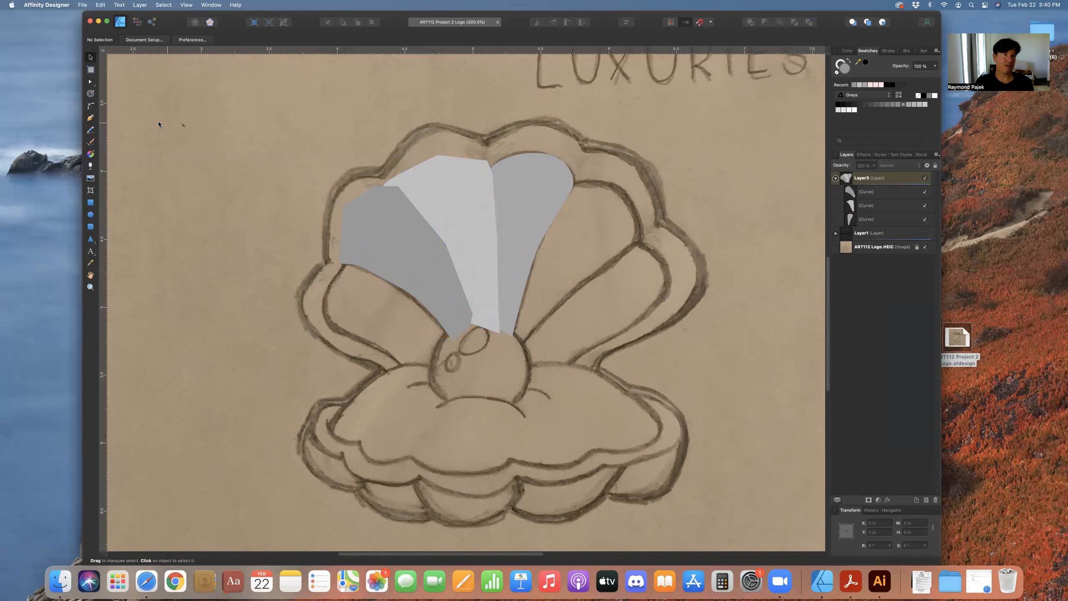
- Start a Pen tool shape for the shell's outer rim, tracing its outer edge from the lower-left hinge to the top centre notch
click(91, 119)
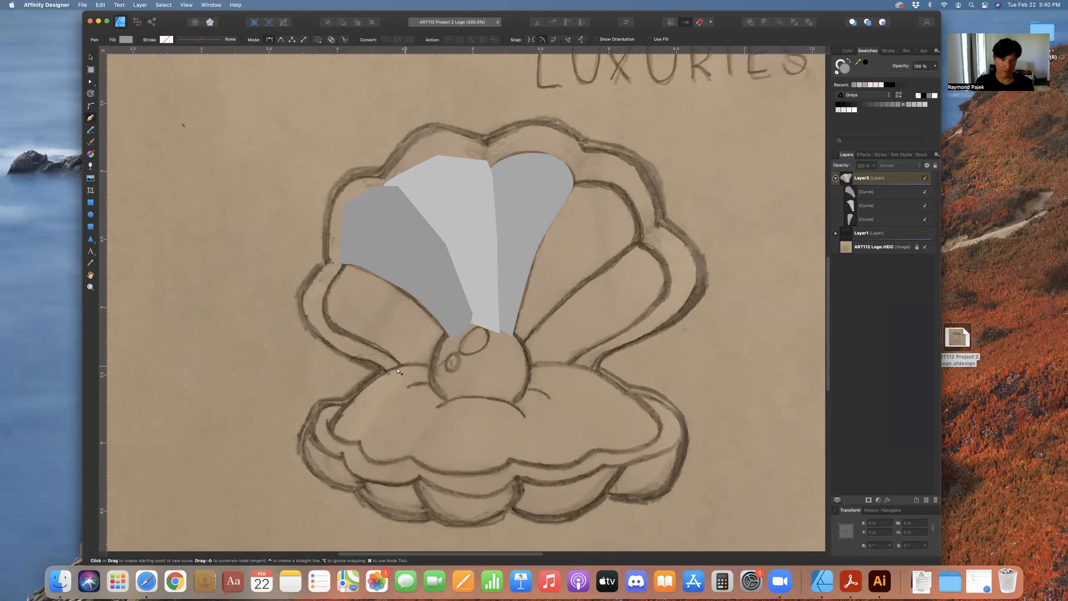
click(403, 366)
click(387, 372)
drag(363, 360, 340, 357)
drag(302, 307, 307, 289)
click(326, 264)
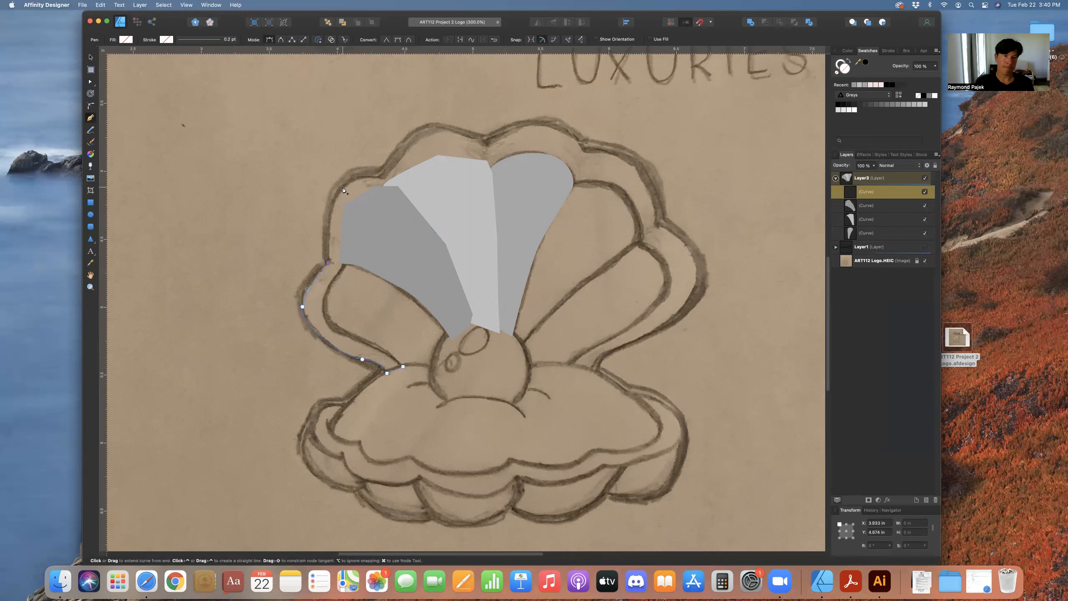
drag(363, 163, 362, 160)
click(378, 178)
drag(440, 123, 462, 118)
click(484, 141)
- Continue the rim's outer edge around the right-hand scallops down to the lower-right hinge of the upper shell
drag(548, 122, 572, 129)
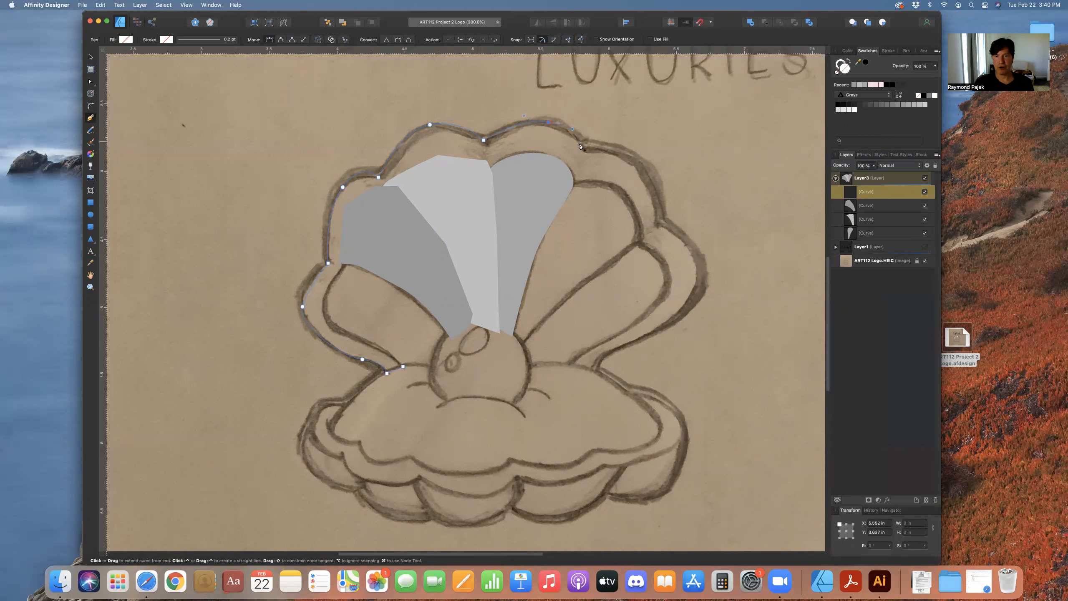
click(585, 149)
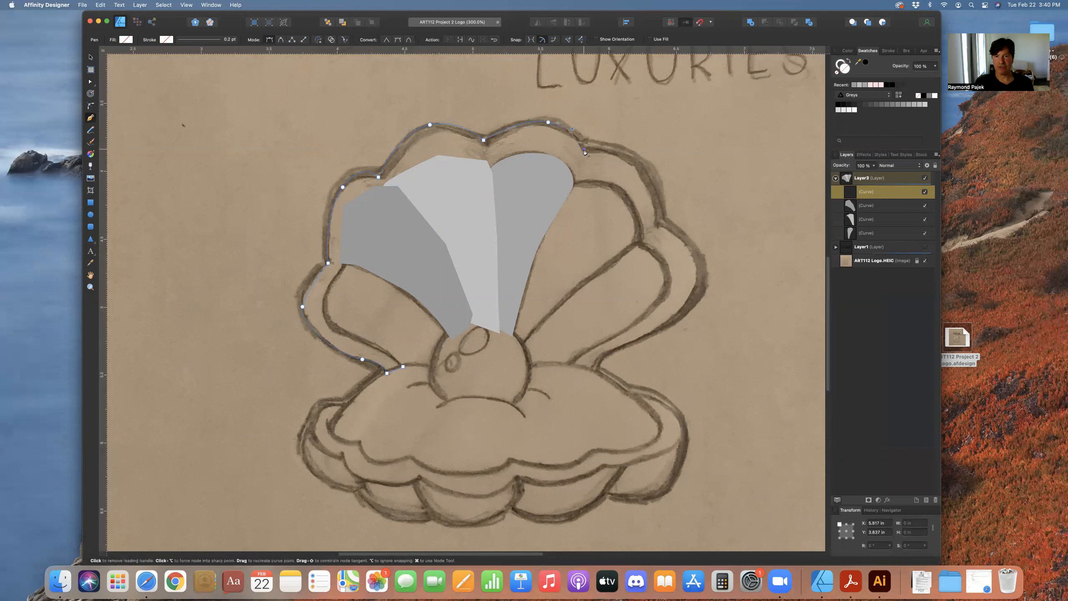
click(640, 167)
drag(657, 188, 658, 187)
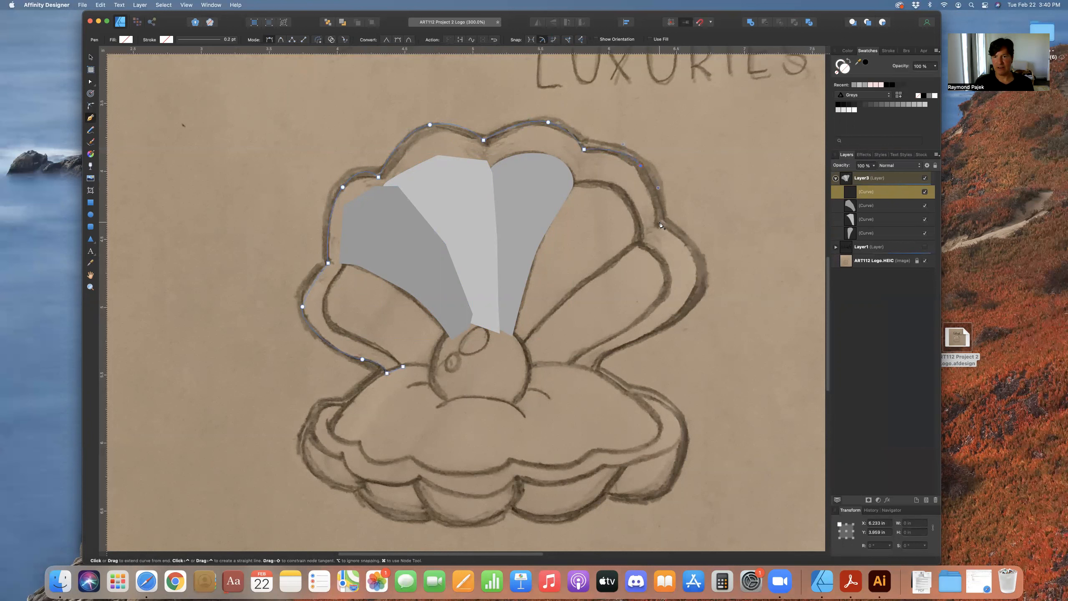
click(660, 225)
drag(702, 274, 682, 318)
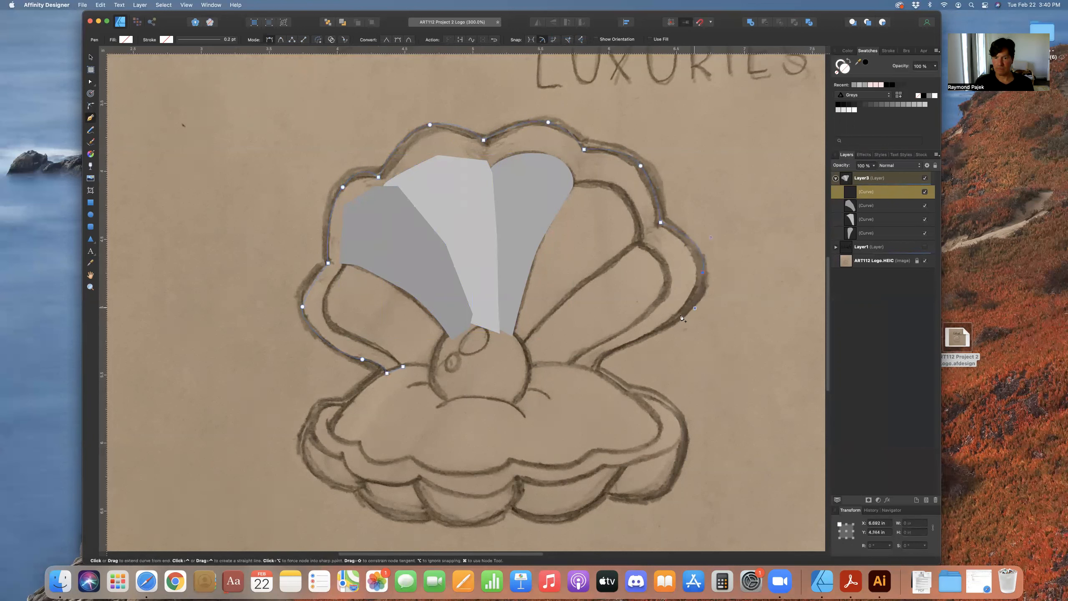
click(609, 359)
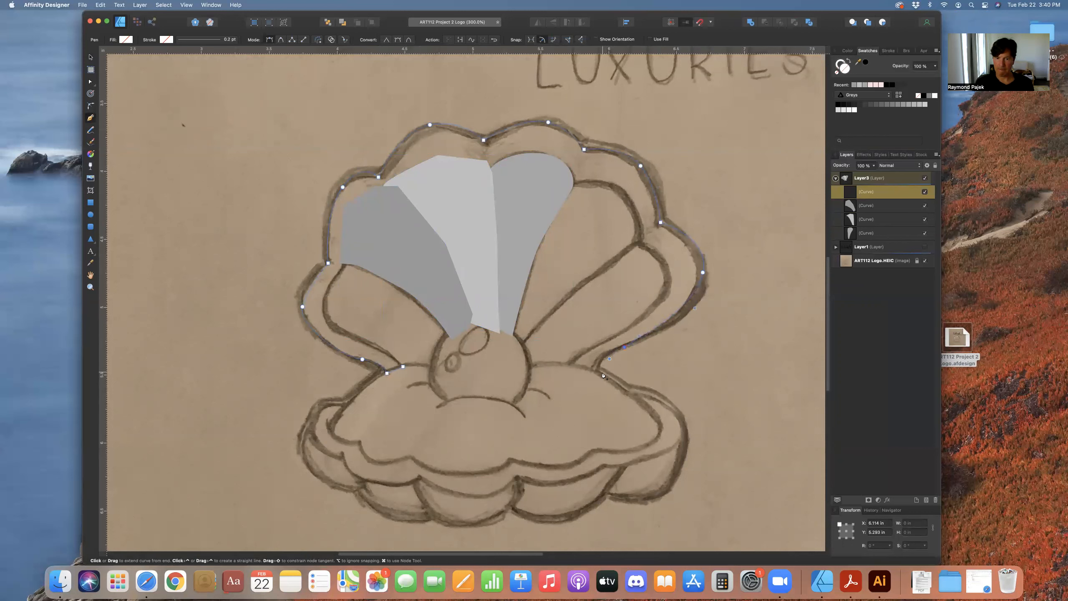
click(602, 372)
- Trace the rim's inner edge from the lower-right hinge back up along the segment tops to the shell's centre line
click(572, 364)
click(646, 315)
drag(656, 252, 649, 244)
click(638, 245)
drag(603, 181, 597, 178)
click(572, 186)
click(537, 156)
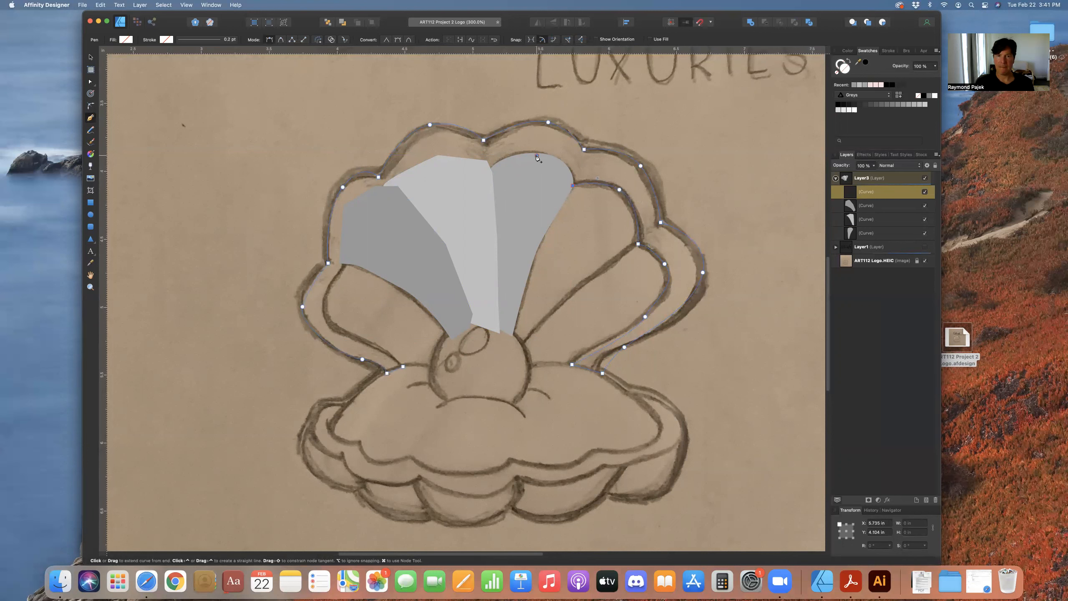
click(491, 171)
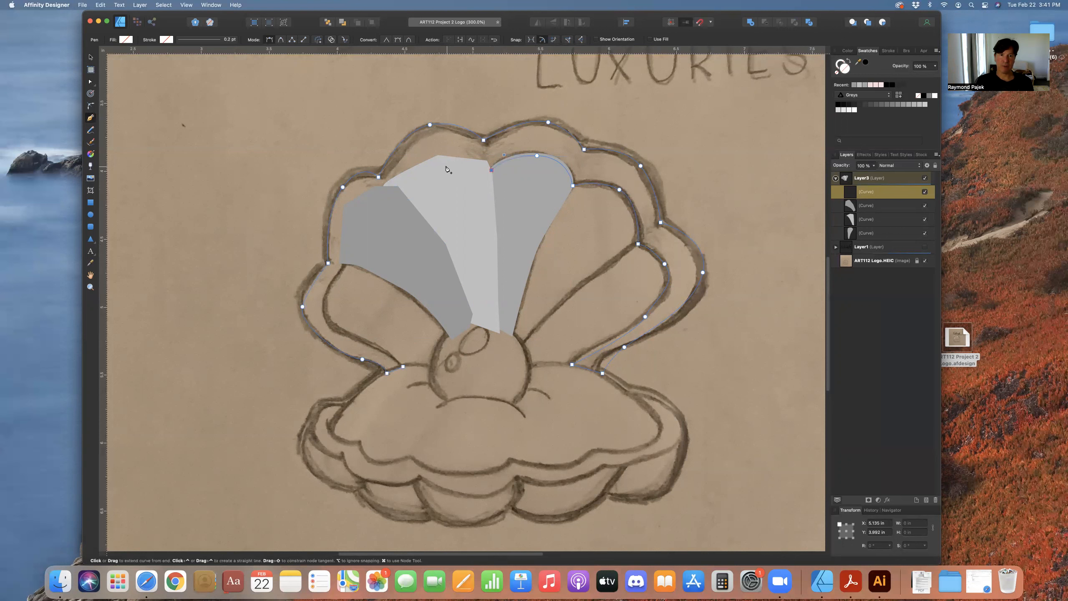
- Finish the rim's inner edge down the left side, close the shape at its starting point, and deselect it
mouse_move(446, 167)
mouse_down()
mouse_move(407, 179)
mouse_move(429, 173)
mouse_up()
click(395, 189)
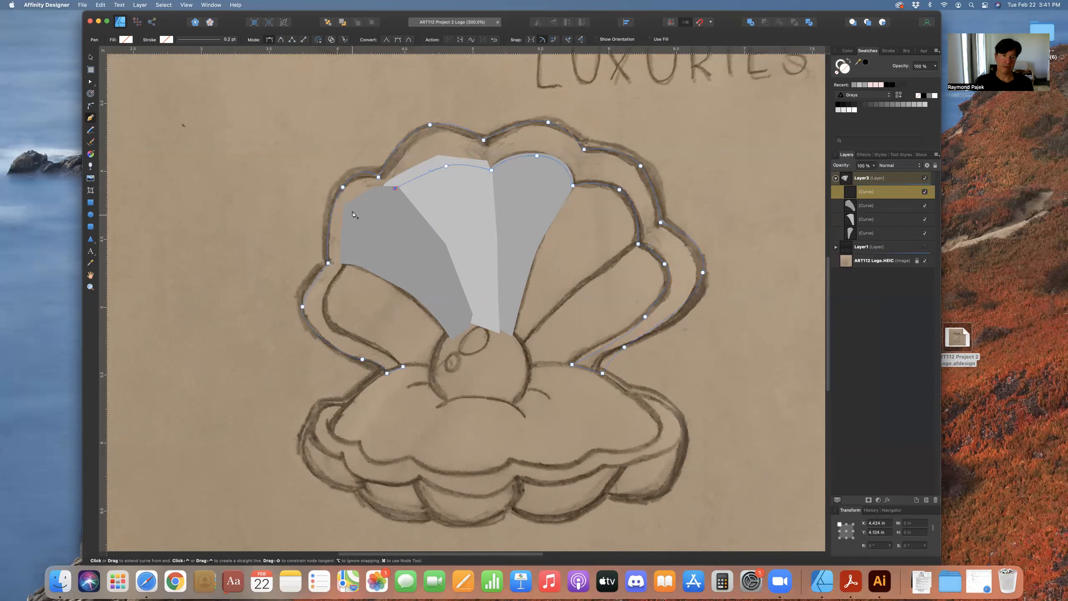
drag(352, 207, 341, 228)
drag(327, 316, 343, 332)
click(403, 367)
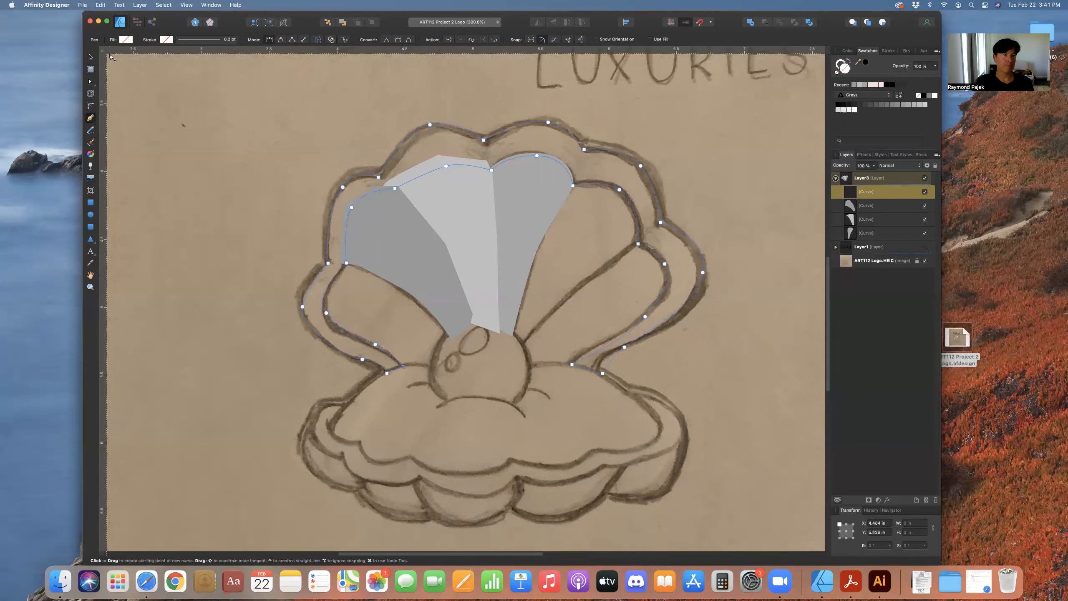
click(91, 58)
click(212, 151)
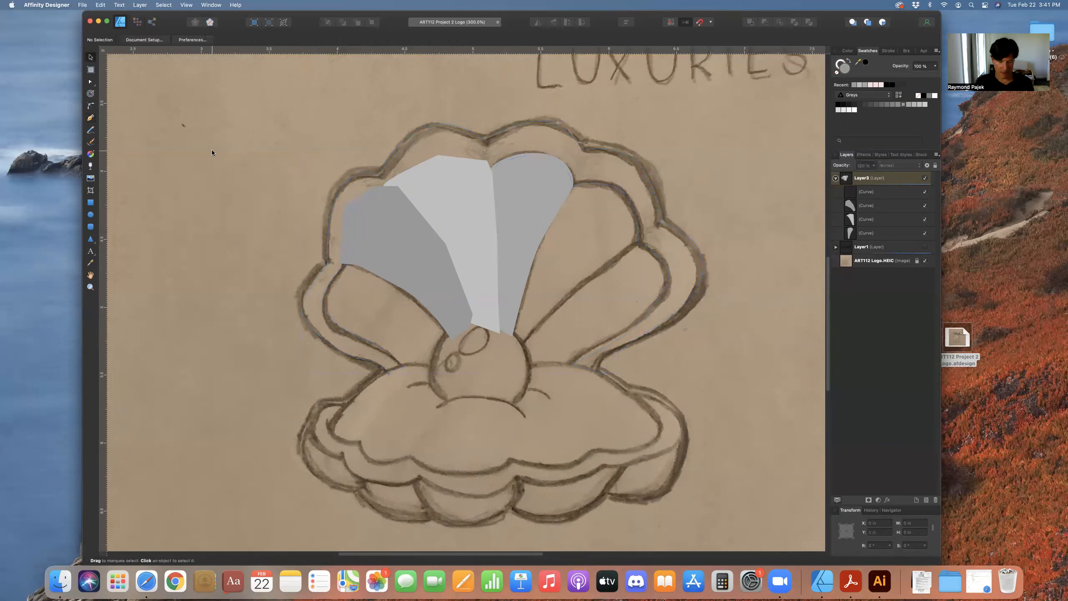
- Give all four traced shapes a black stroke and a light grey fill from the Greys palette, and deselect them
key(super+a)
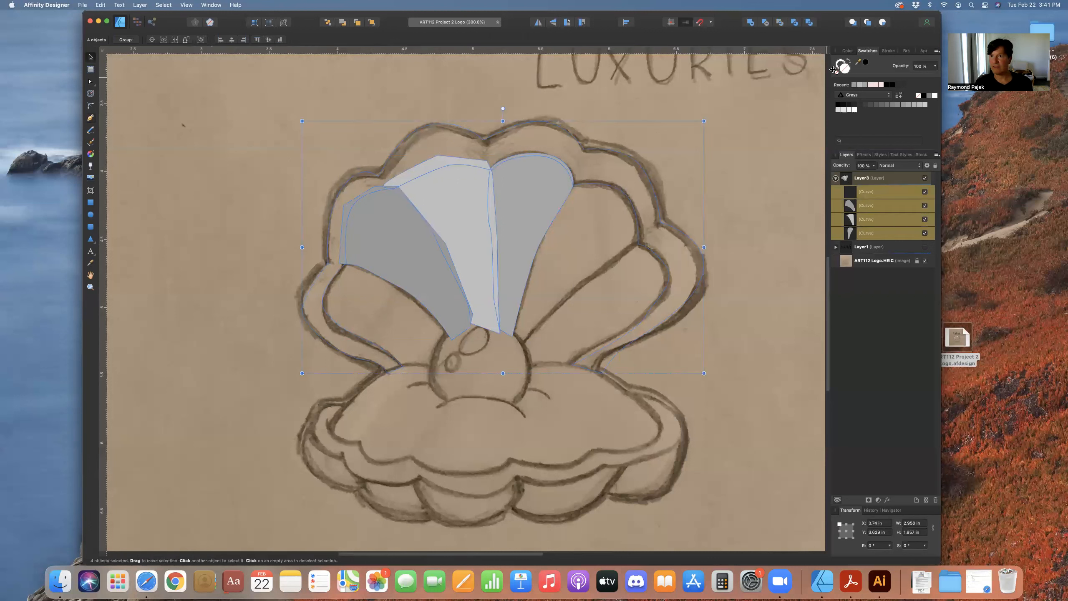
click(863, 64)
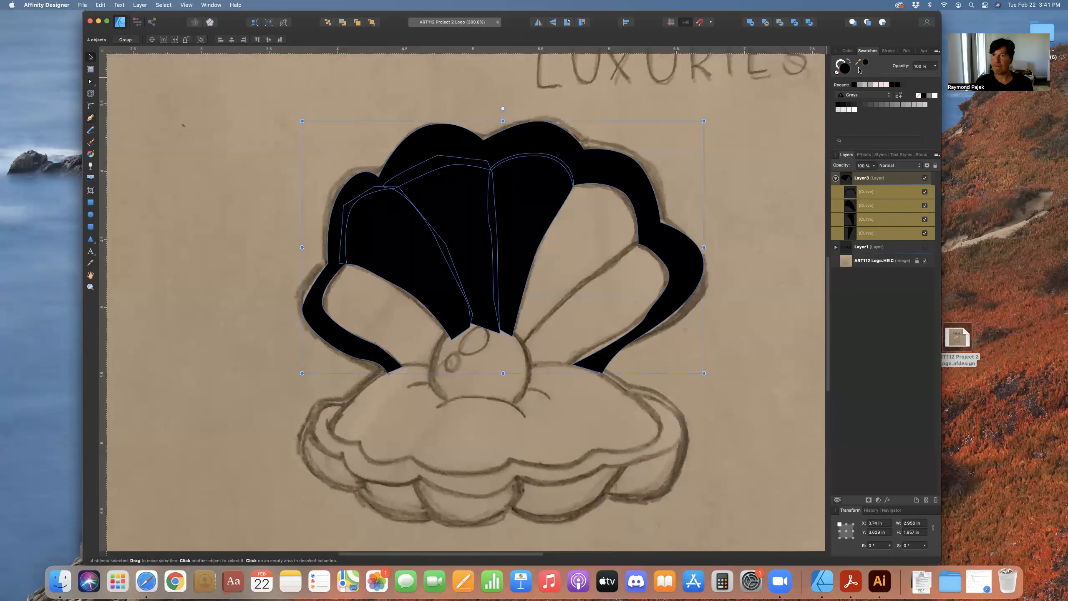
click(836, 73)
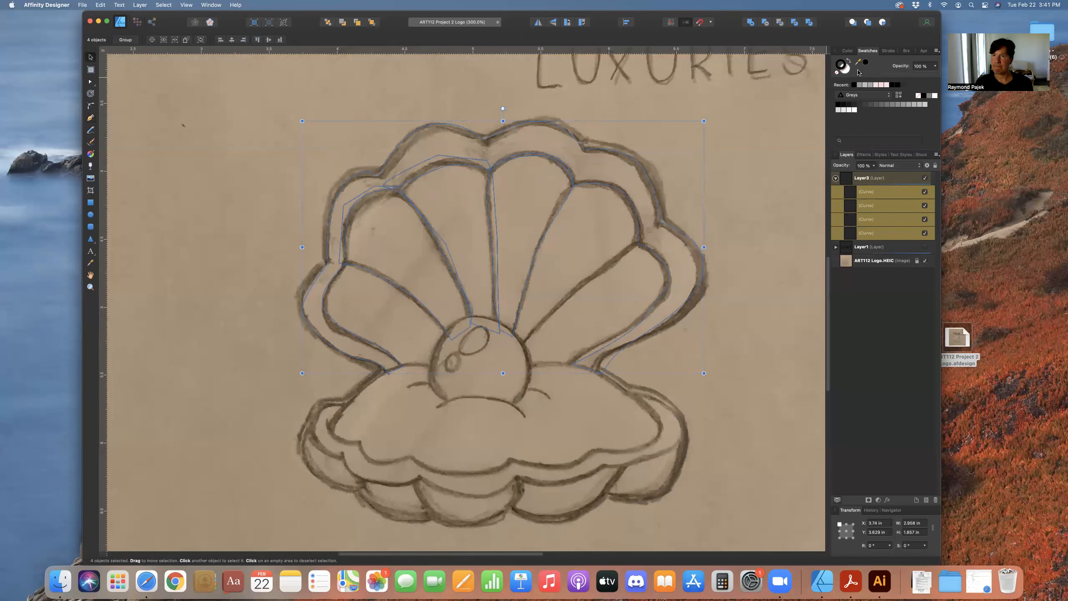
click(846, 69)
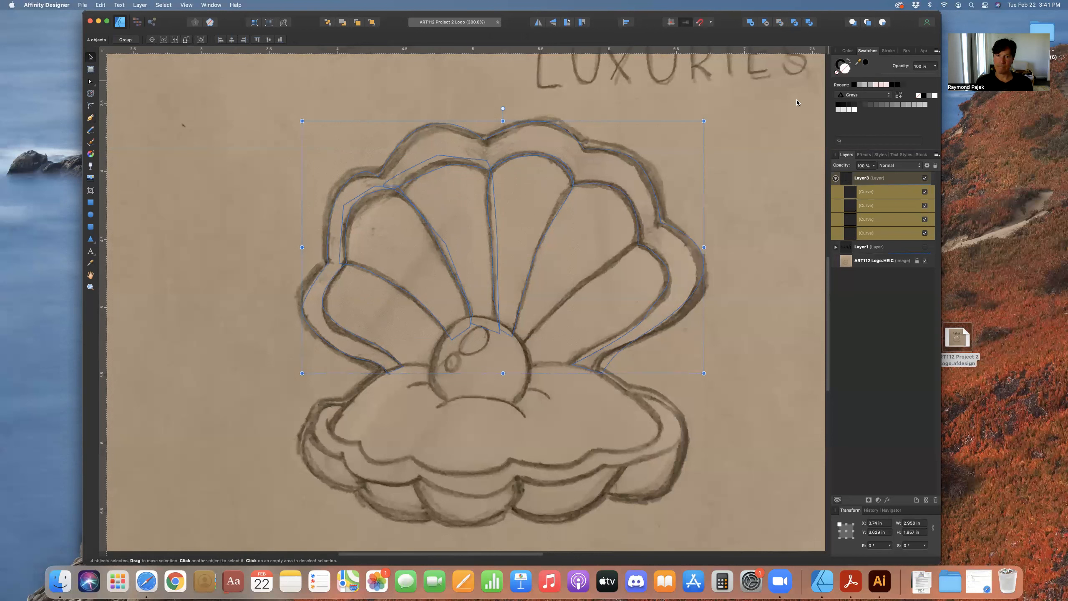
click(914, 104)
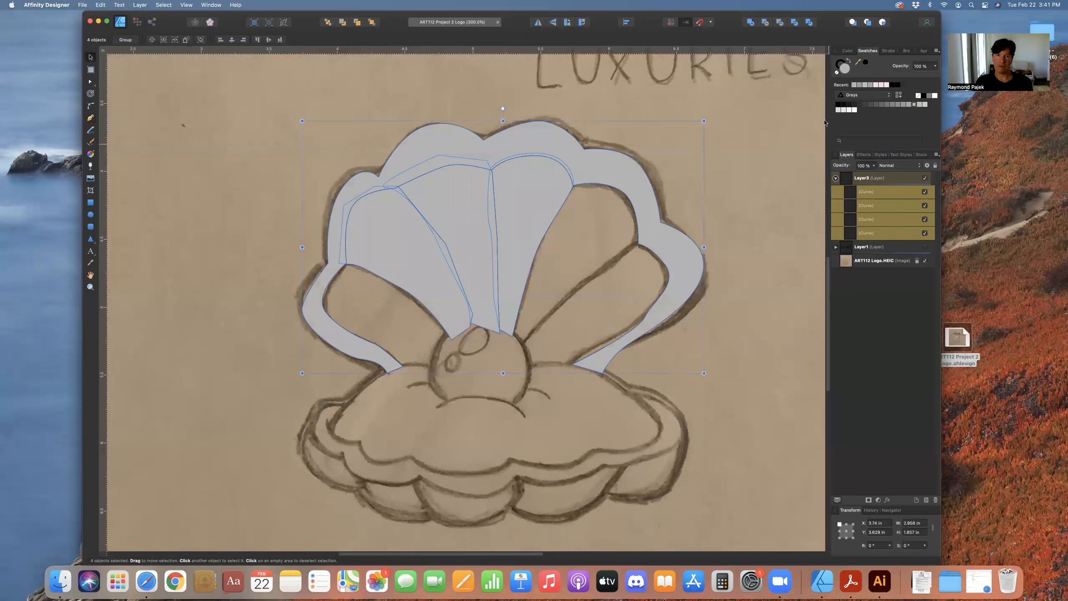
click(769, 153)
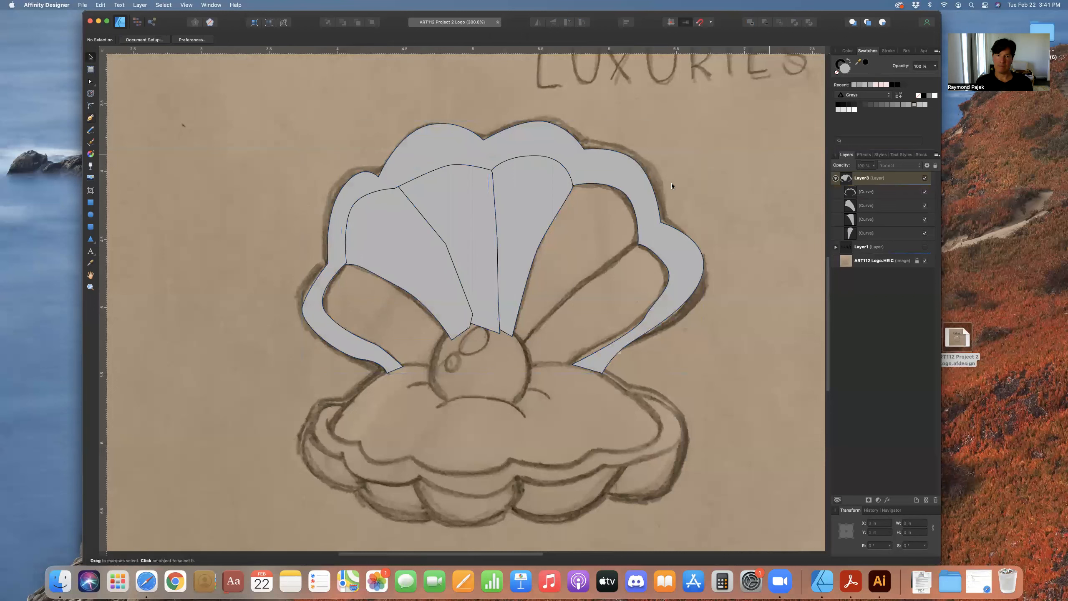
- Fill the outer rim with a lighter grey and the middle shell segment with a darker grey from the Greys palette
click(599, 168)
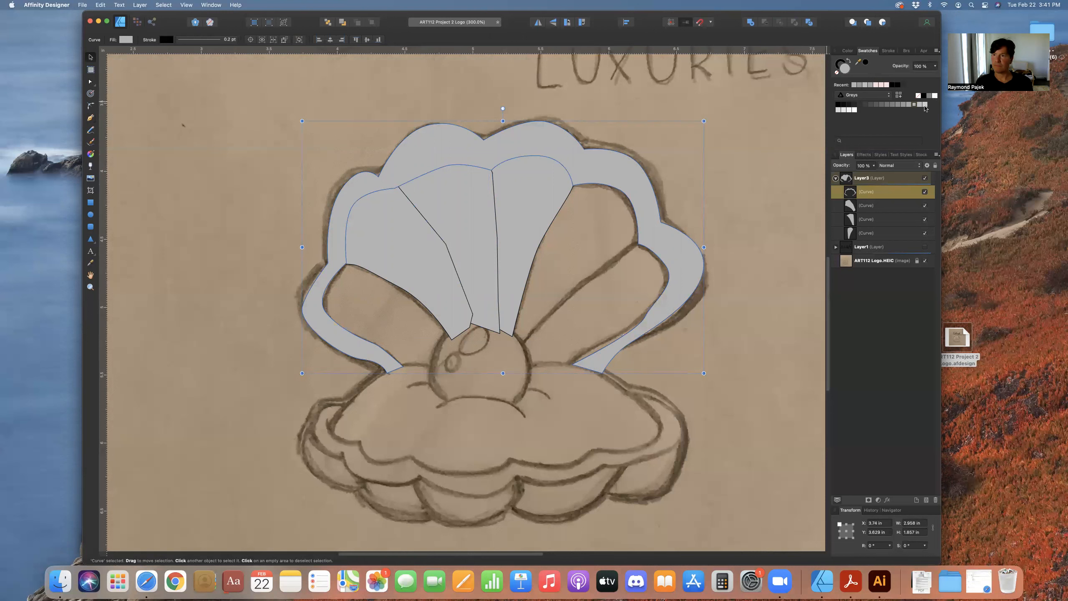
click(924, 105)
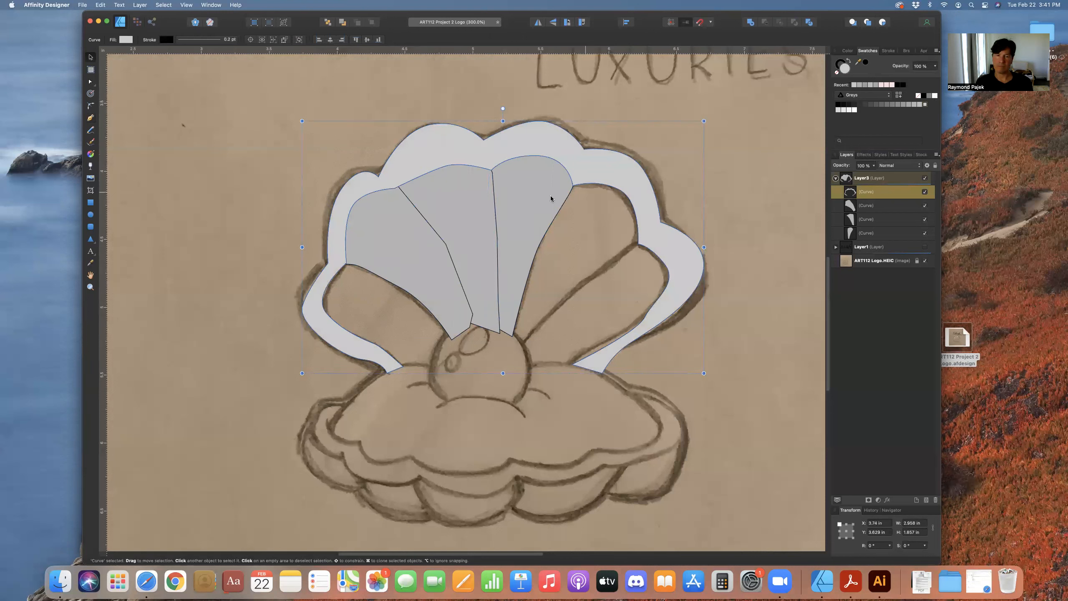
click(481, 199)
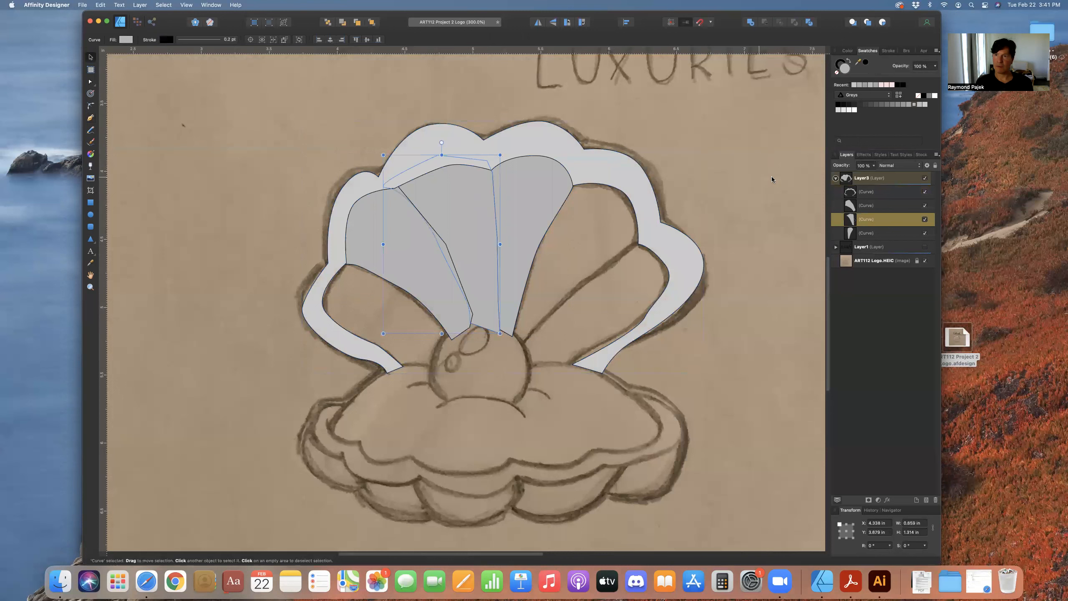
click(907, 107)
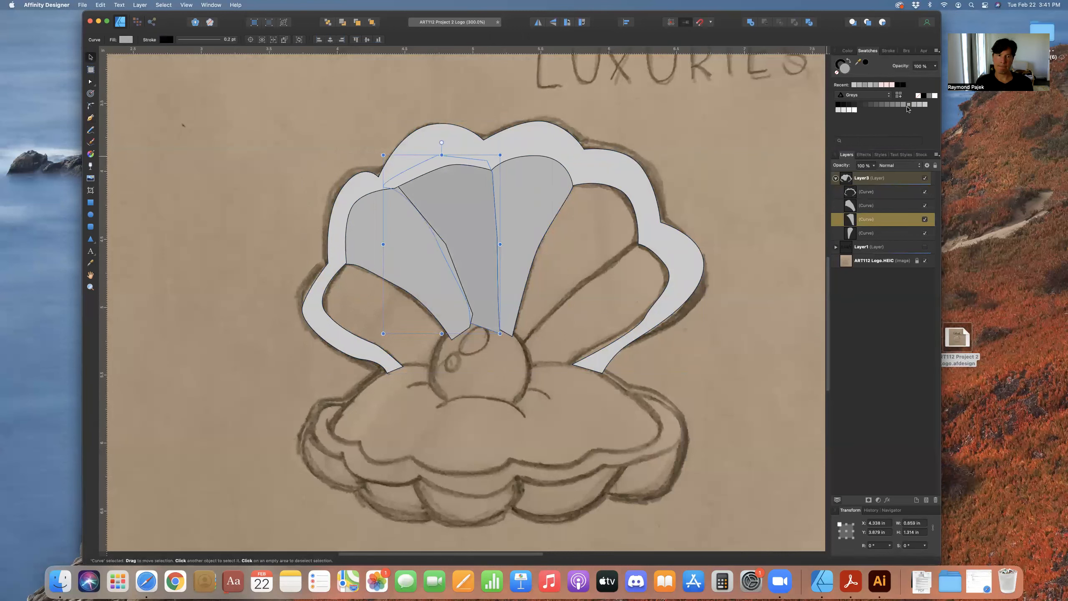
- Fill the leftmost traced shell segment with a lighter grey from the Greys palette, and deselect it
click(410, 241)
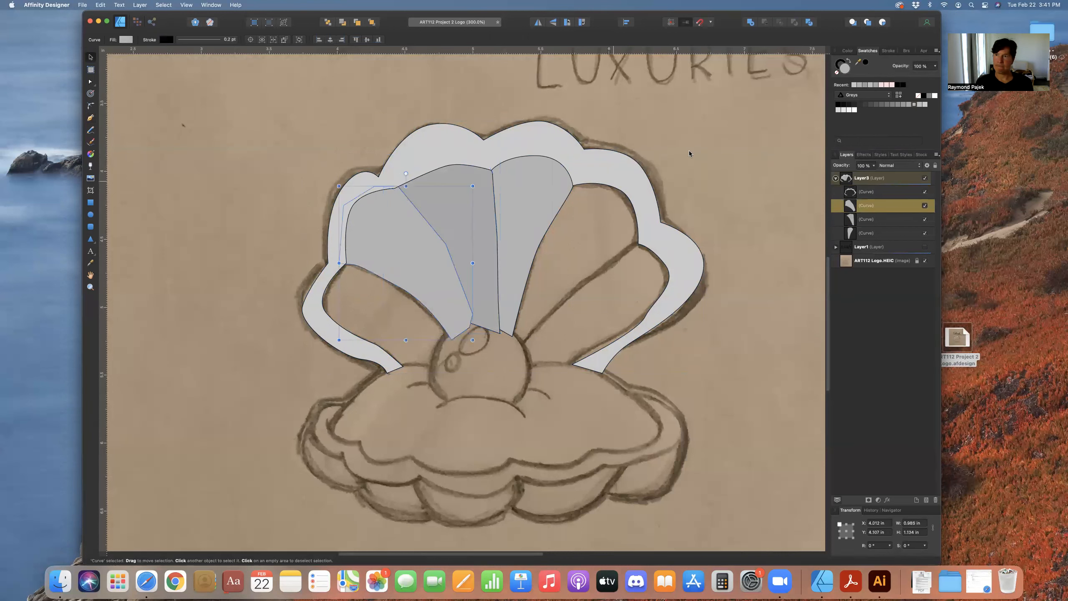
click(920, 105)
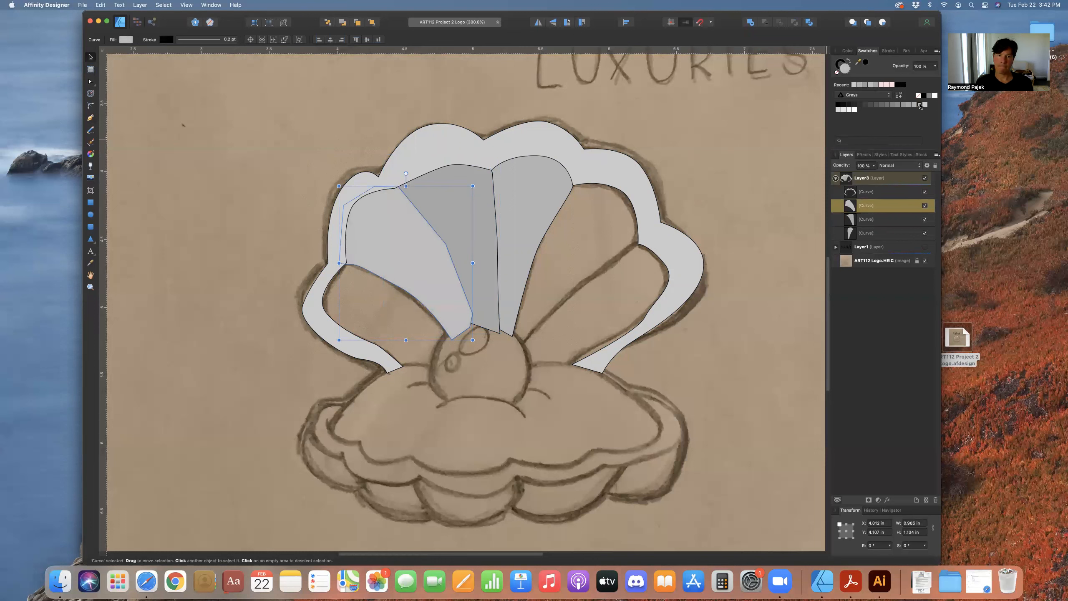
click(304, 146)
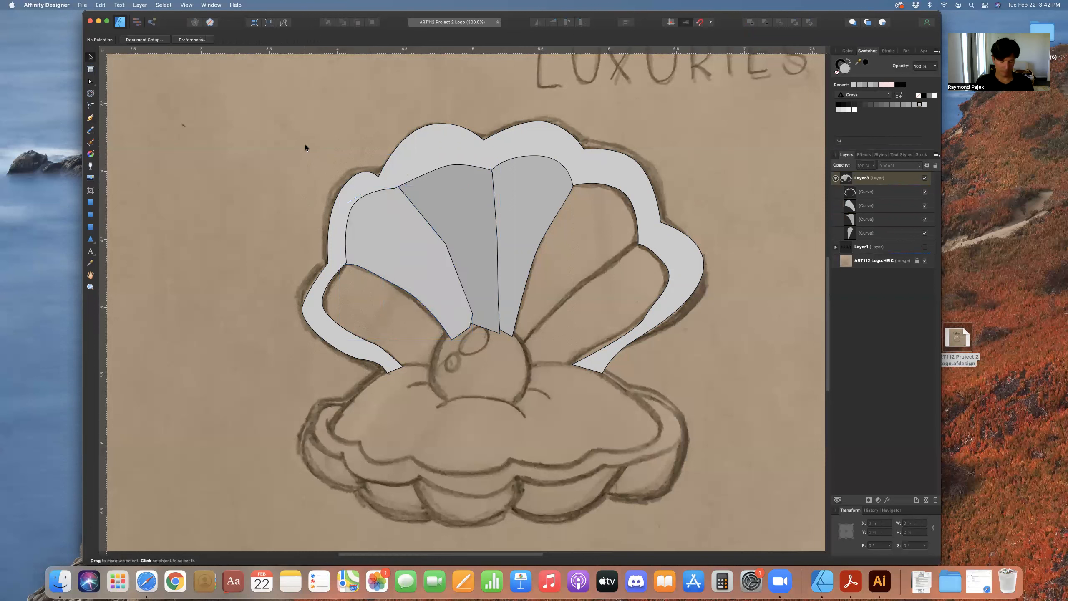
- Select all four traced shapes, remove their black stroke, and deselect them
key(super+a)
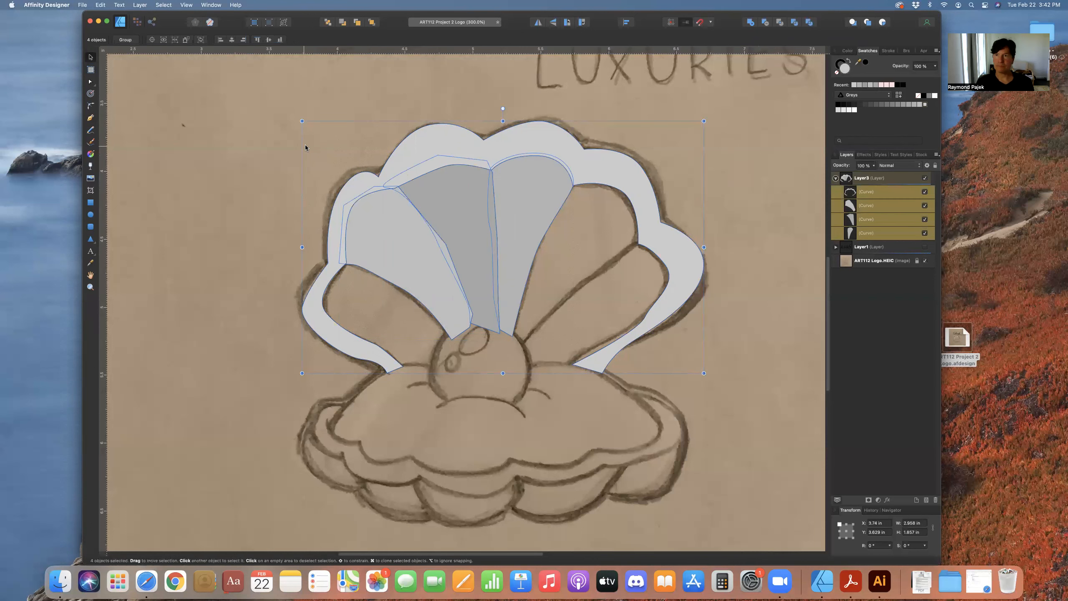
click(841, 64)
click(837, 72)
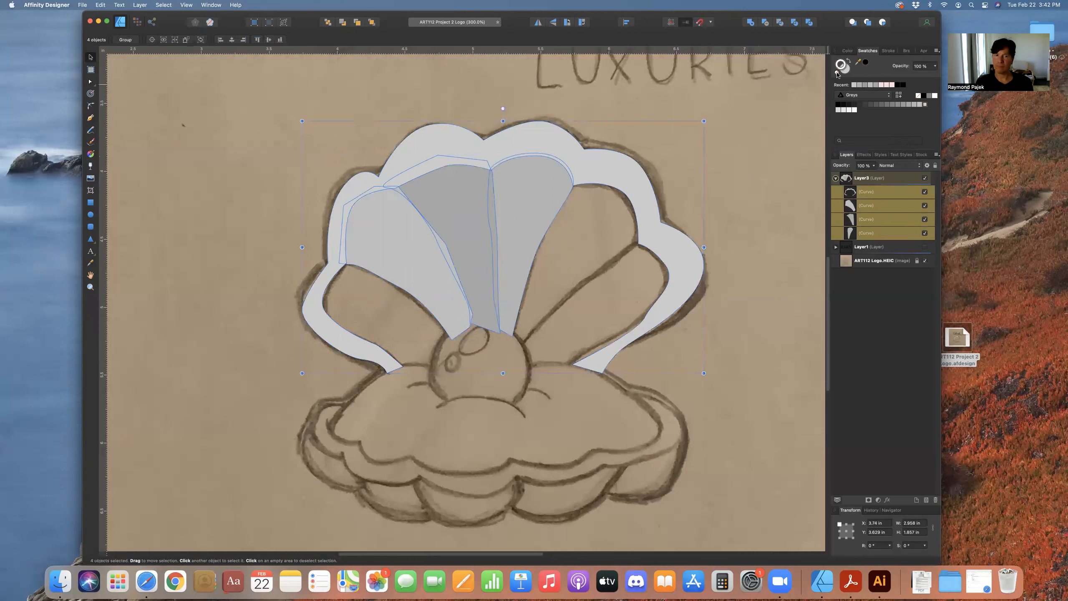
click(737, 160)
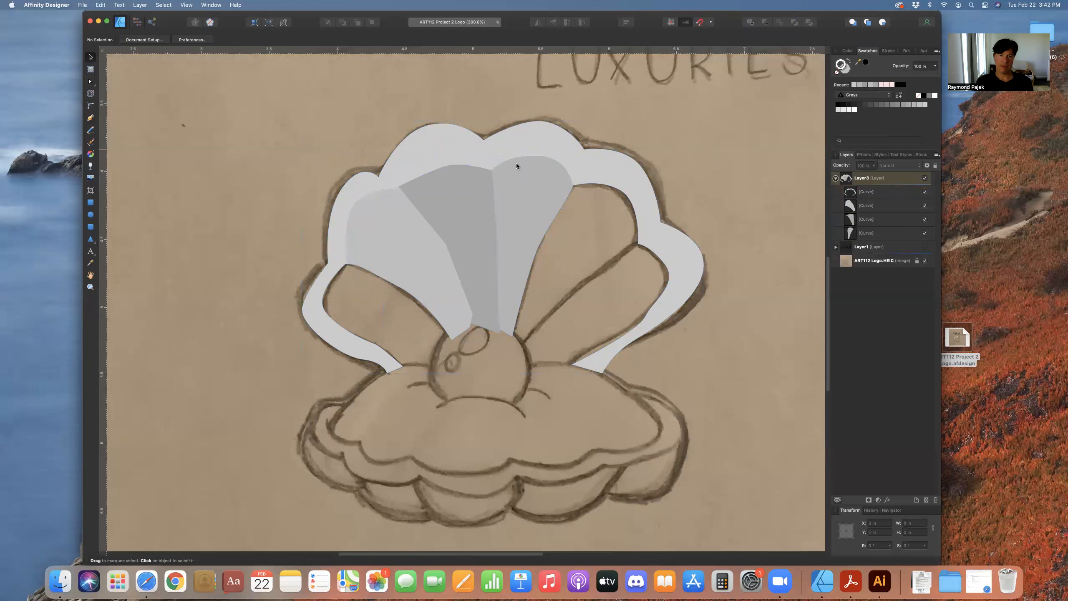
- Send the middle and leftmost shell segments to the back of the layer, and deselect them
click(455, 209)
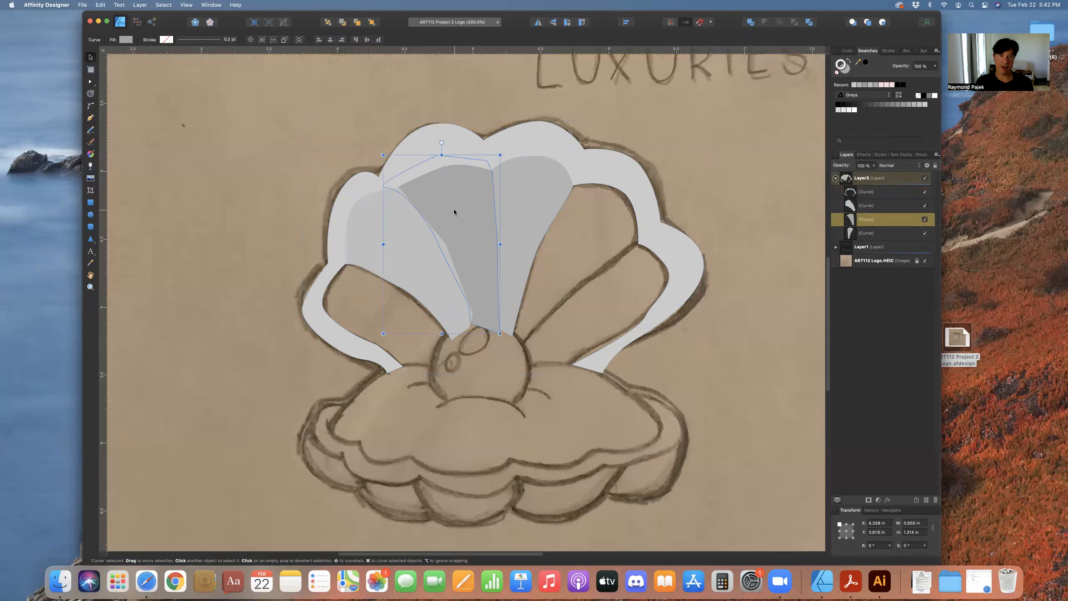
shift+click(371, 238)
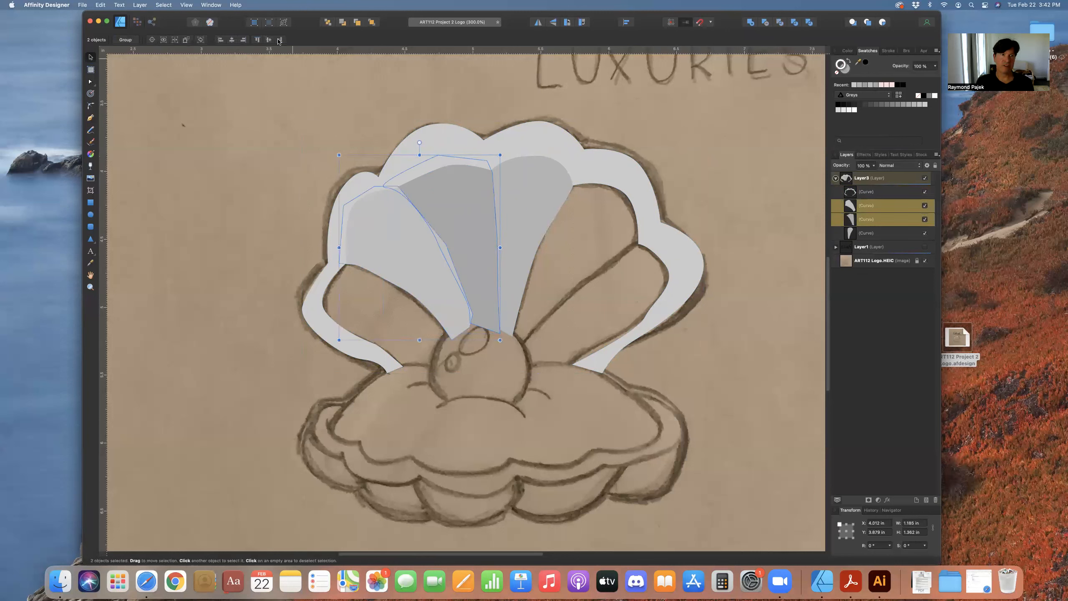
click(142, 5)
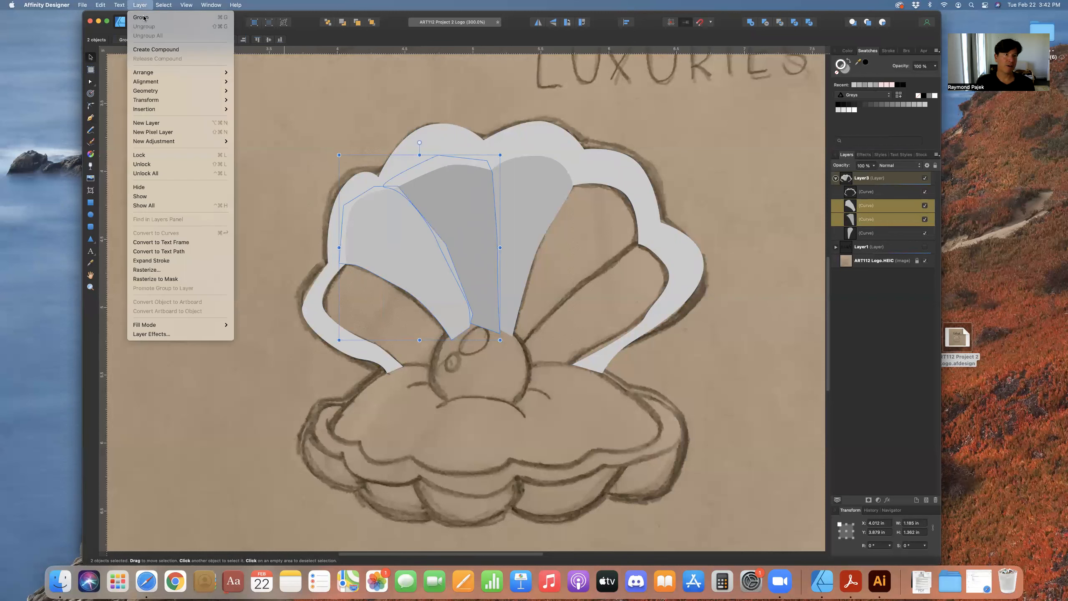
mouse_move(144, 73)
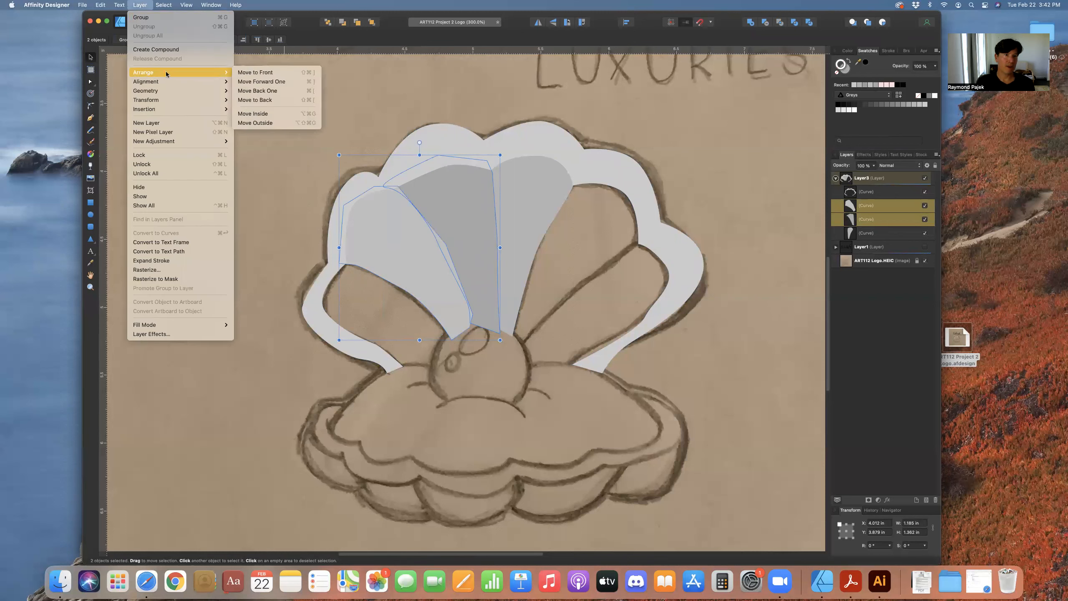
click(255, 100)
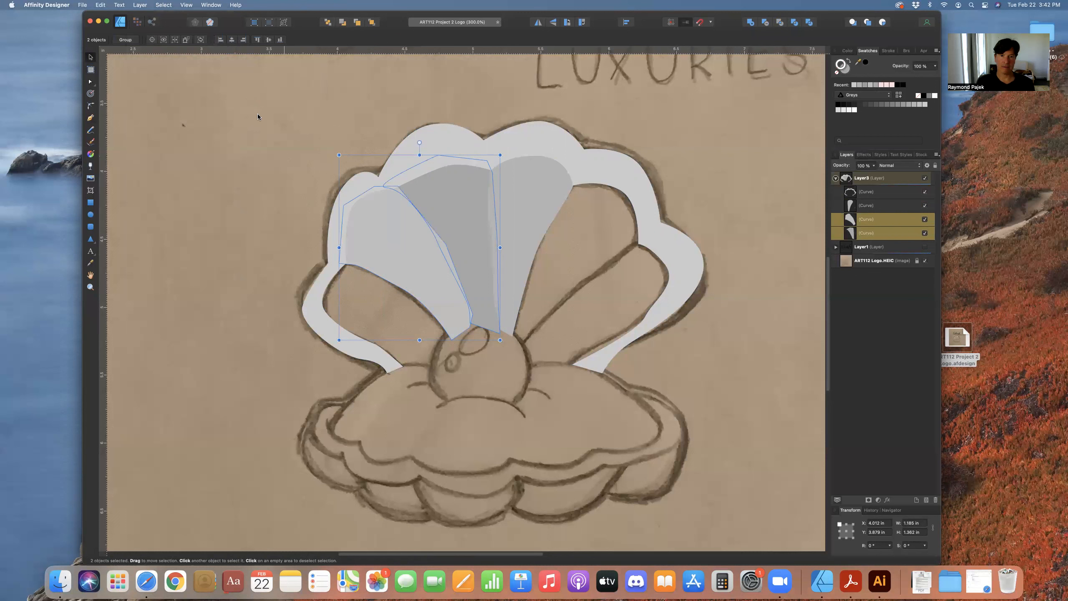
click(279, 146)
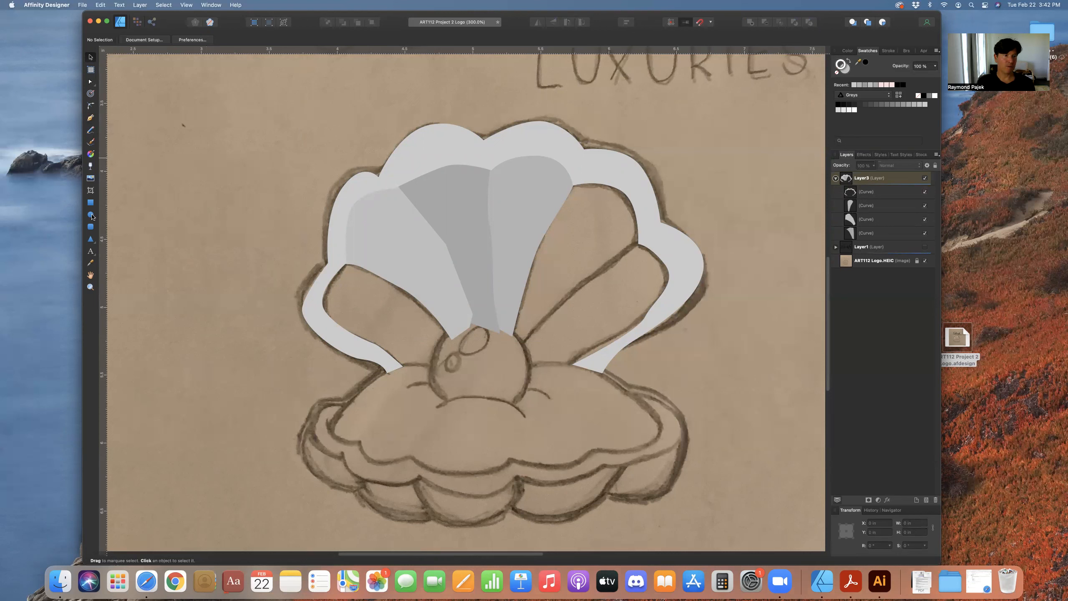
- Trace the sketched pearl with the Pen tool as a closed curved shape about 0.75 in wide and 0.7 in high
click(91, 118)
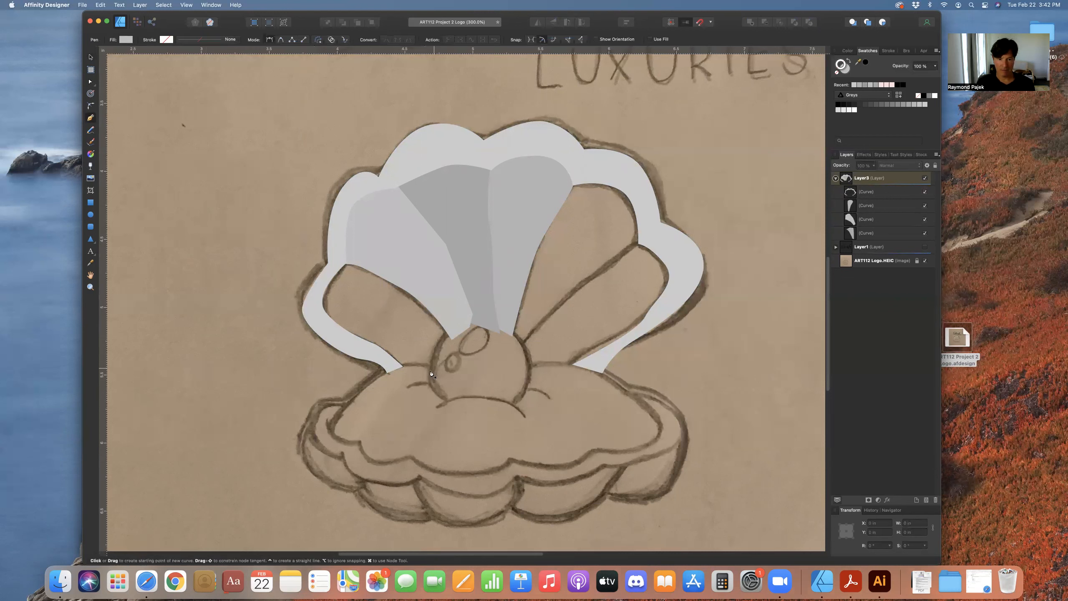
drag(430, 377, 426, 359)
click(474, 316)
drag(487, 320, 505, 318)
drag(530, 366, 524, 391)
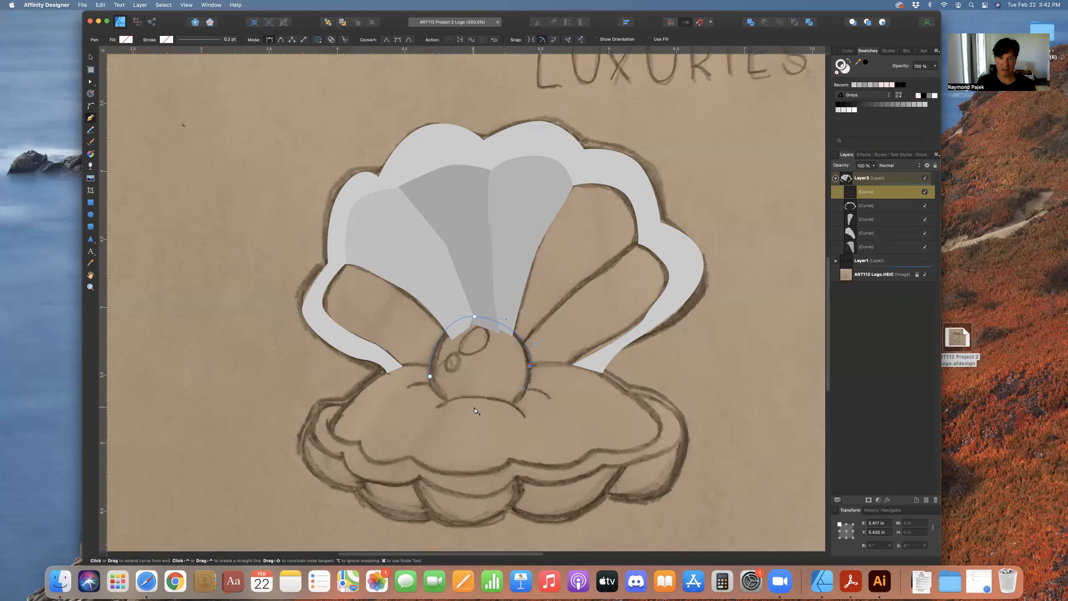
drag(480, 411, 432, 405)
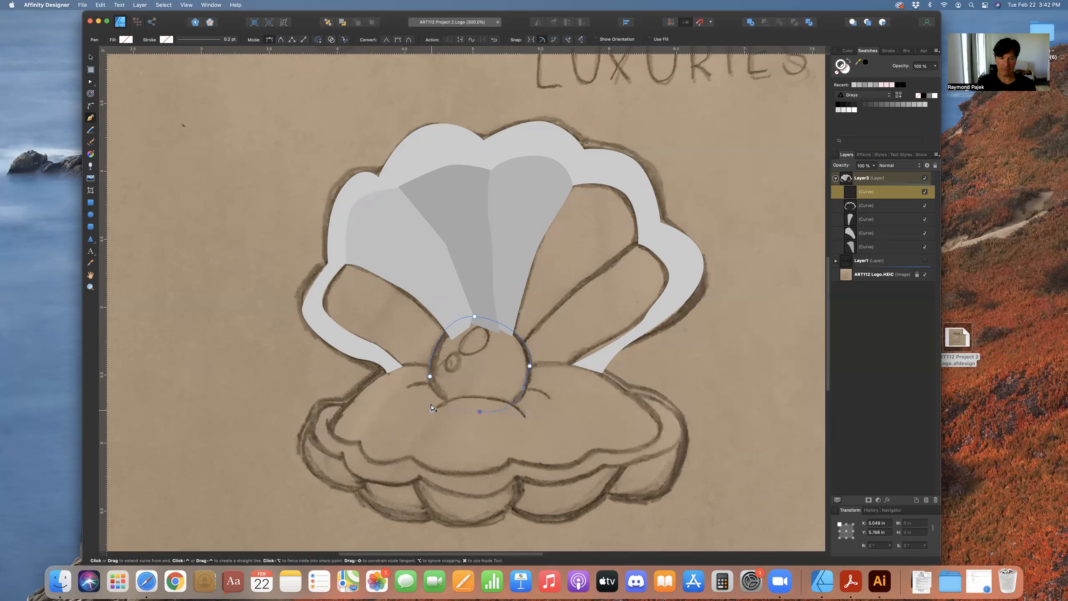
click(431, 381)
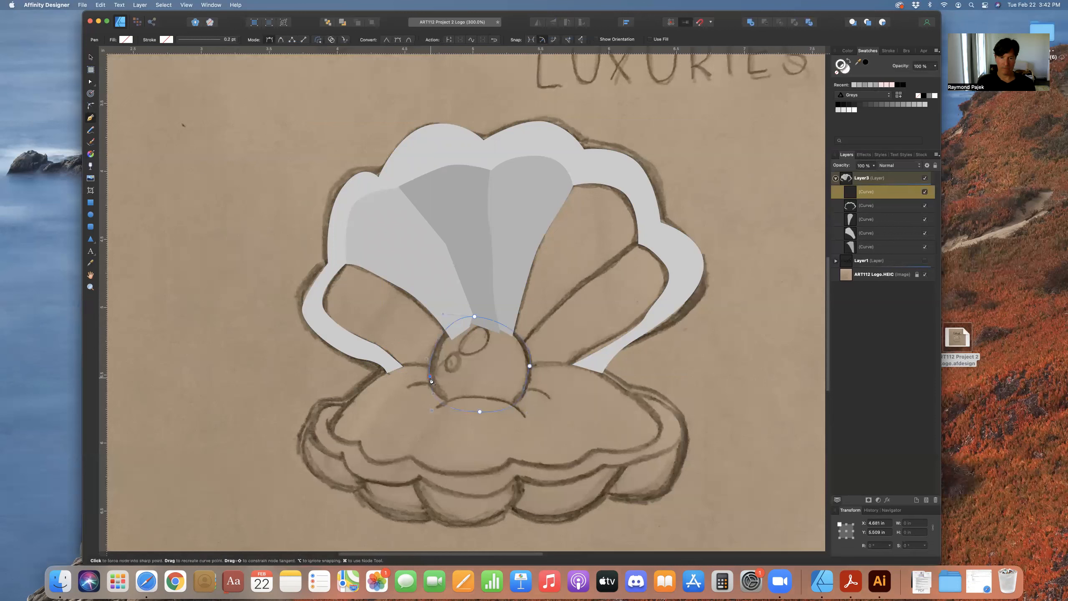
- Fill the traced pearl with a light pink from the recent colours, and deselect it
click(91, 57)
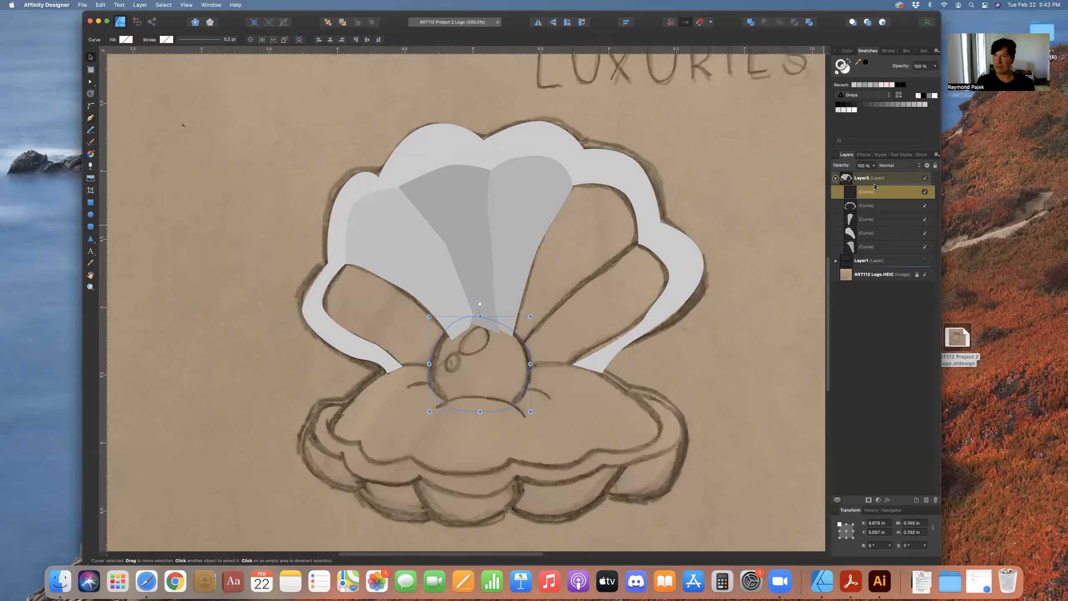
click(843, 72)
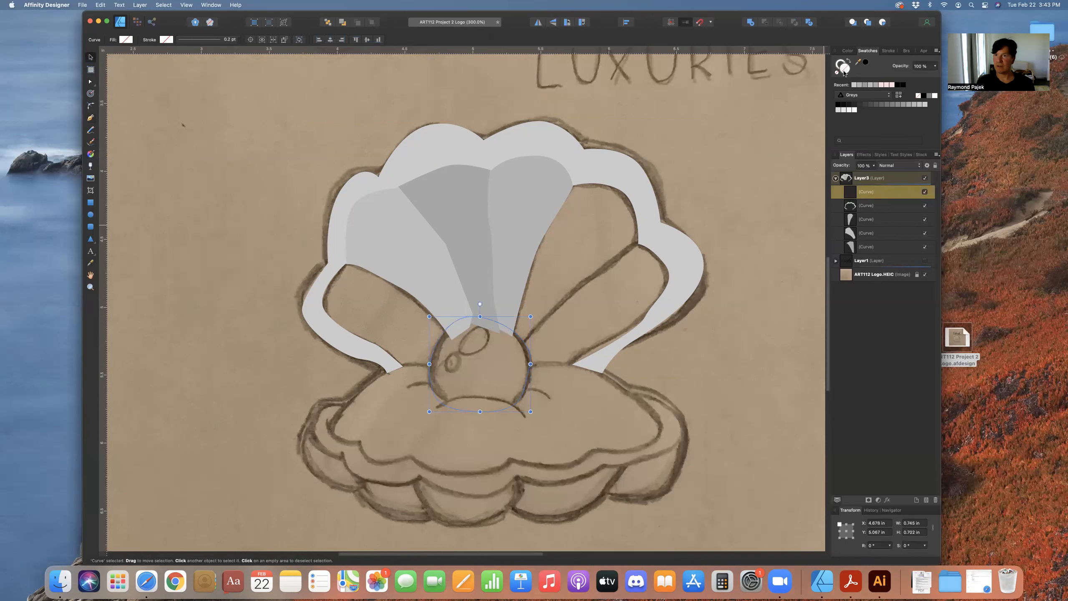
click(881, 85)
click(775, 196)
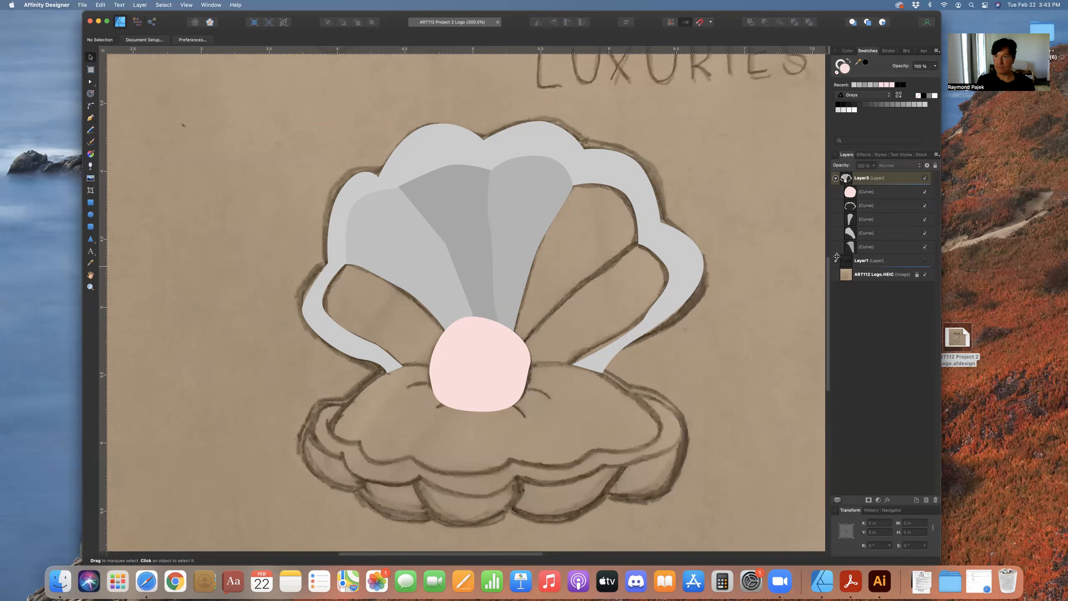
- Hide and show the layer of traced shapes repeatedly to compare it with the sketch underneath
click(925, 178)
click(924, 179)
click(924, 179)
click(924, 178)
double_click(897, 178)
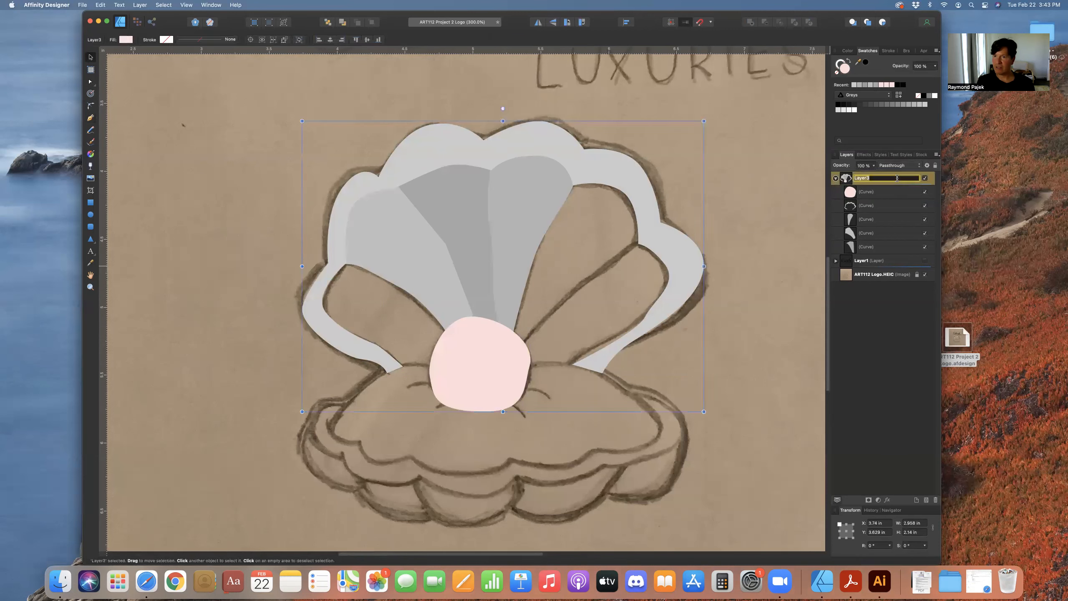
click(925, 179)
click(925, 179)
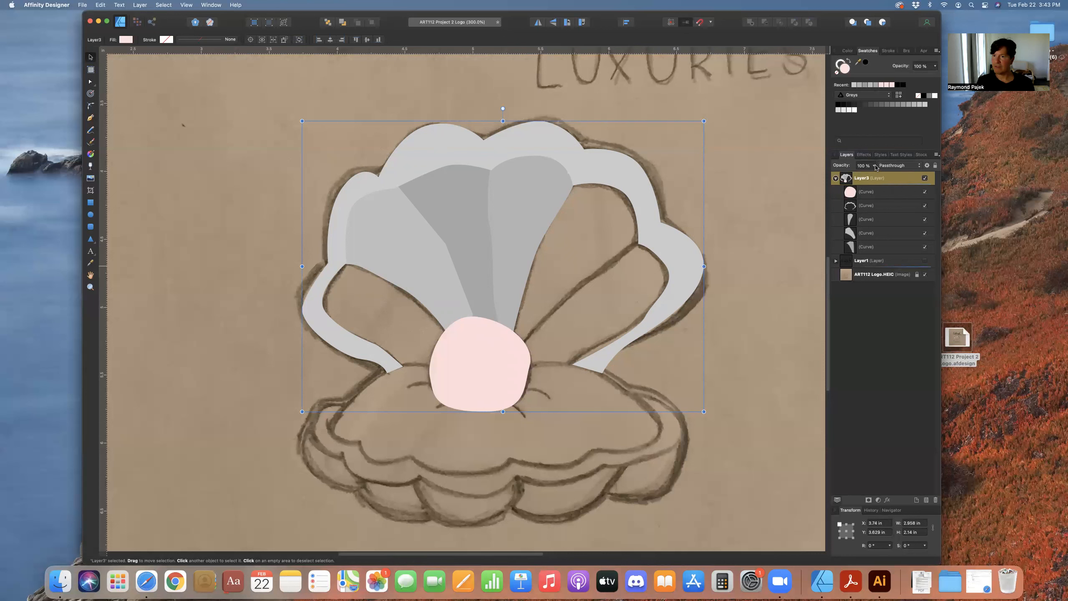
- Lower the opacity of the traced-shapes layer to 44% and deselect the layer
click(875, 166)
click(841, 175)
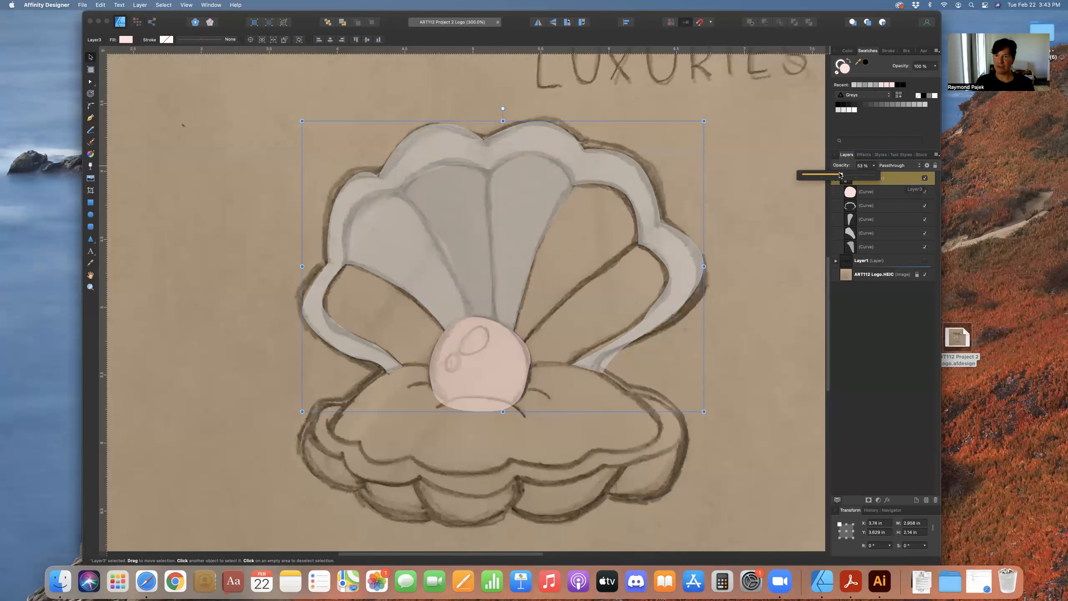
drag(840, 175, 835, 176)
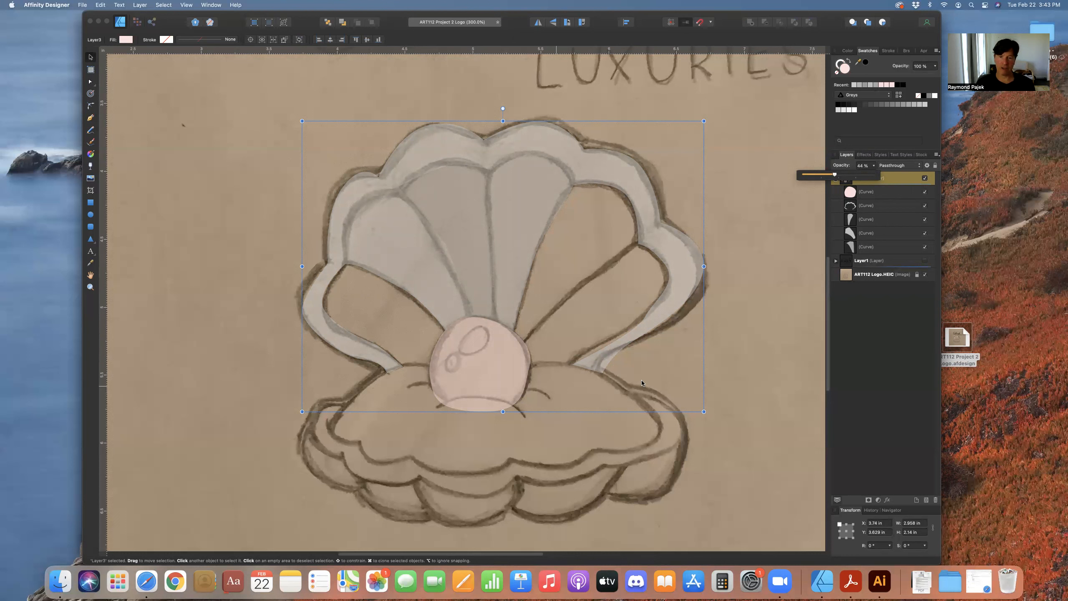
click(768, 377)
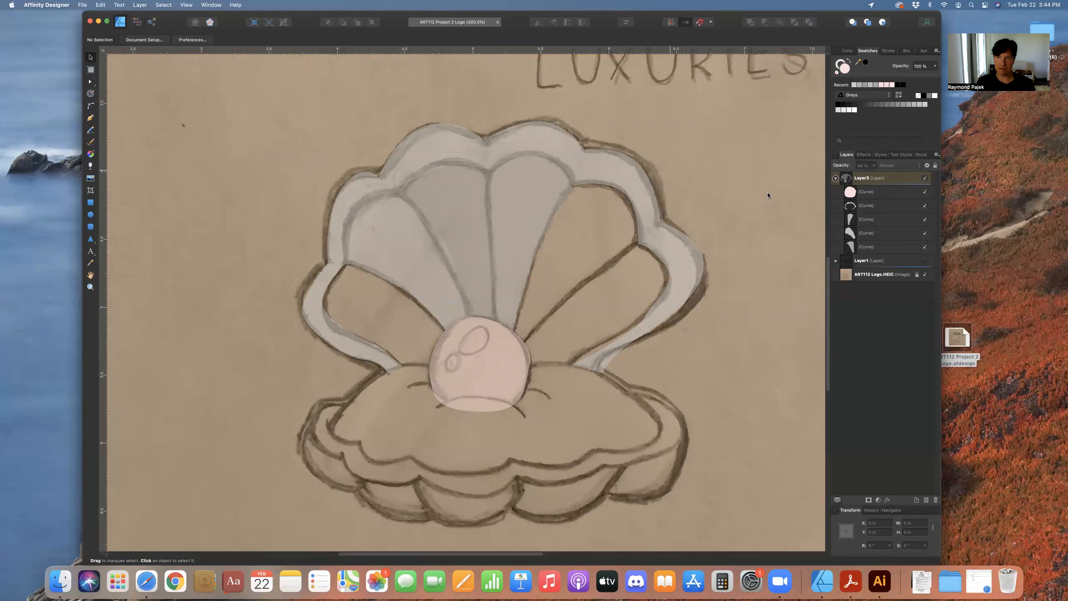
- Restore the opacity of the traced-shapes layer to 100%
click(920, 176)
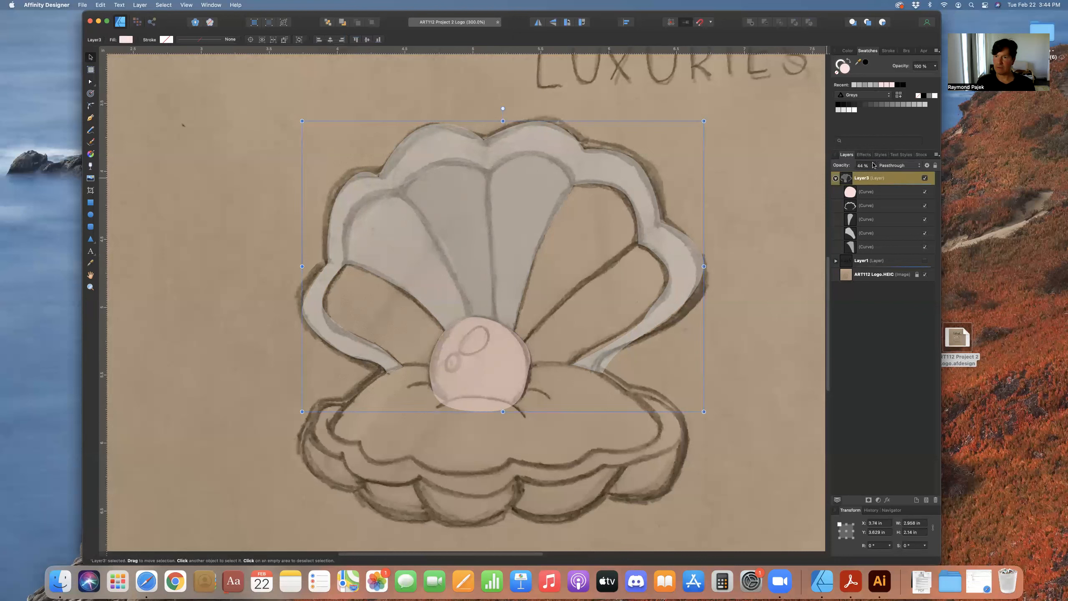
click(874, 166)
drag(873, 175, 928, 183)
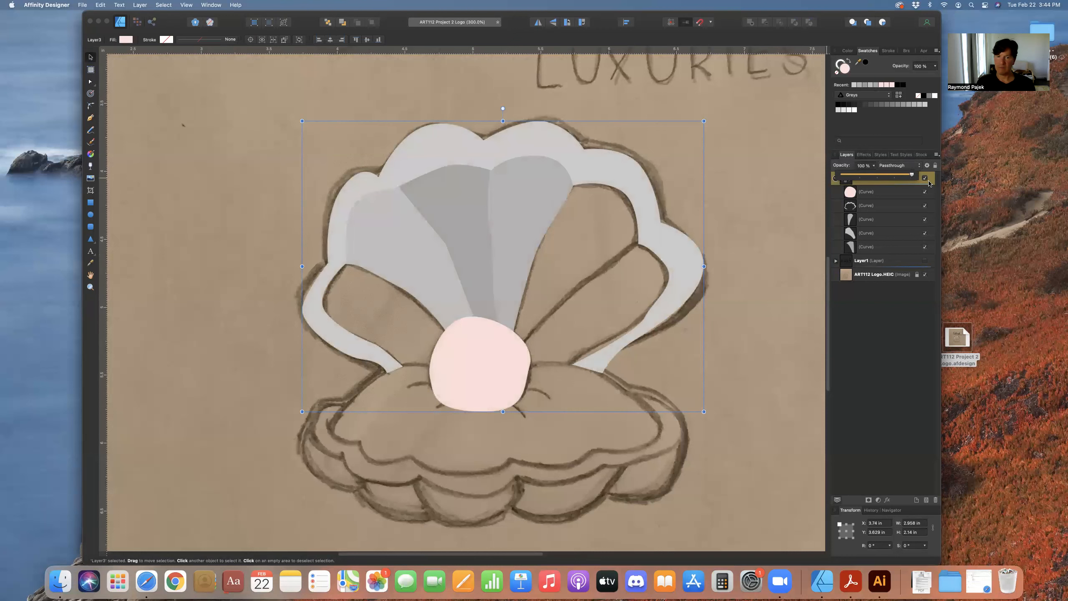
click(500, 334)
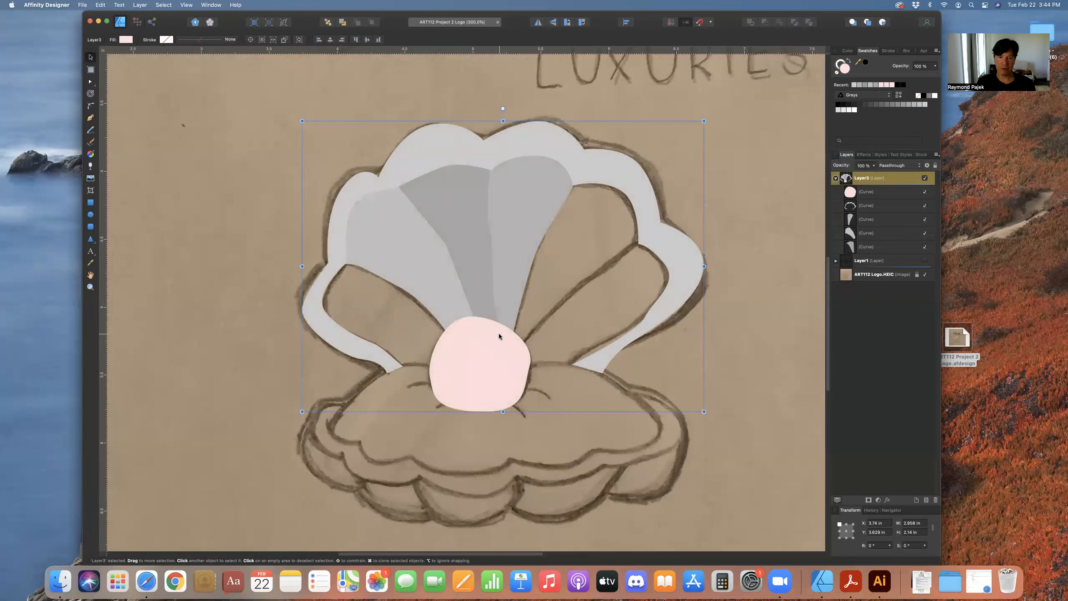
- Select the pink pearl shape and view the whole page at 100% zoom
click(443, 349)
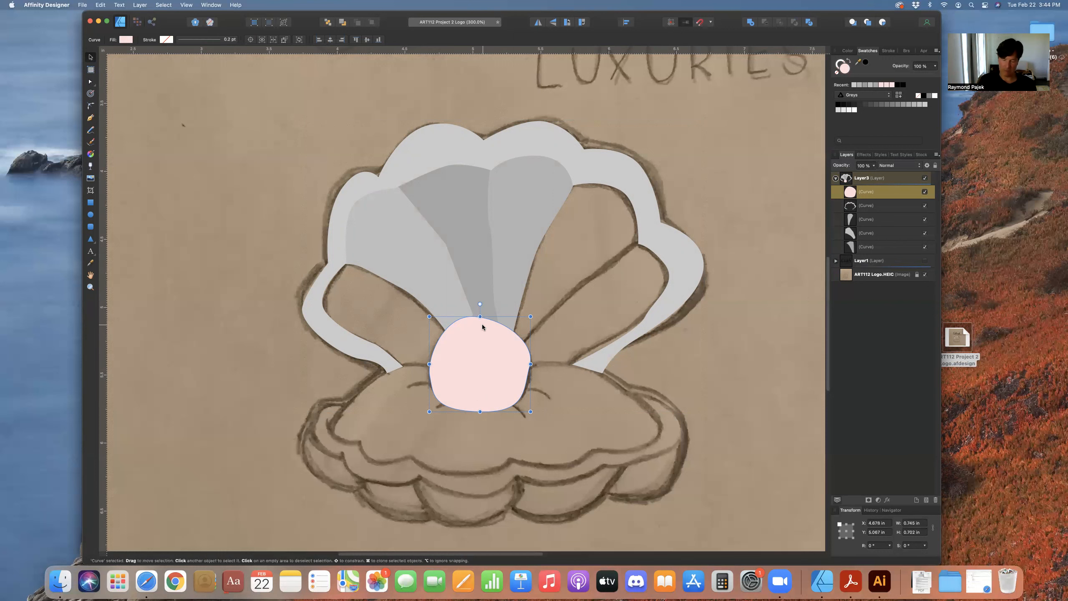
key(super+1)
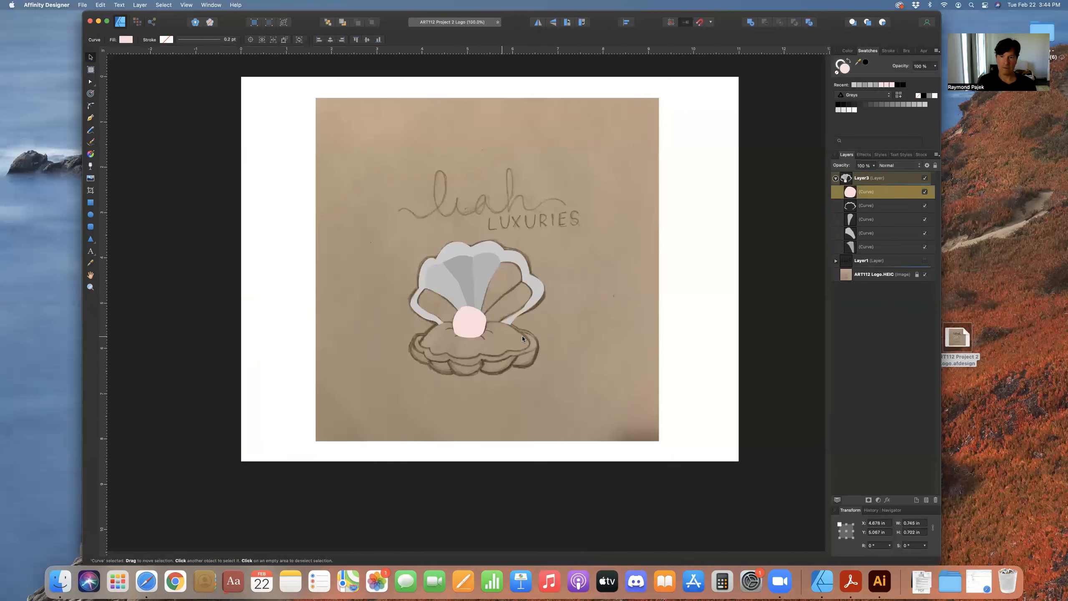